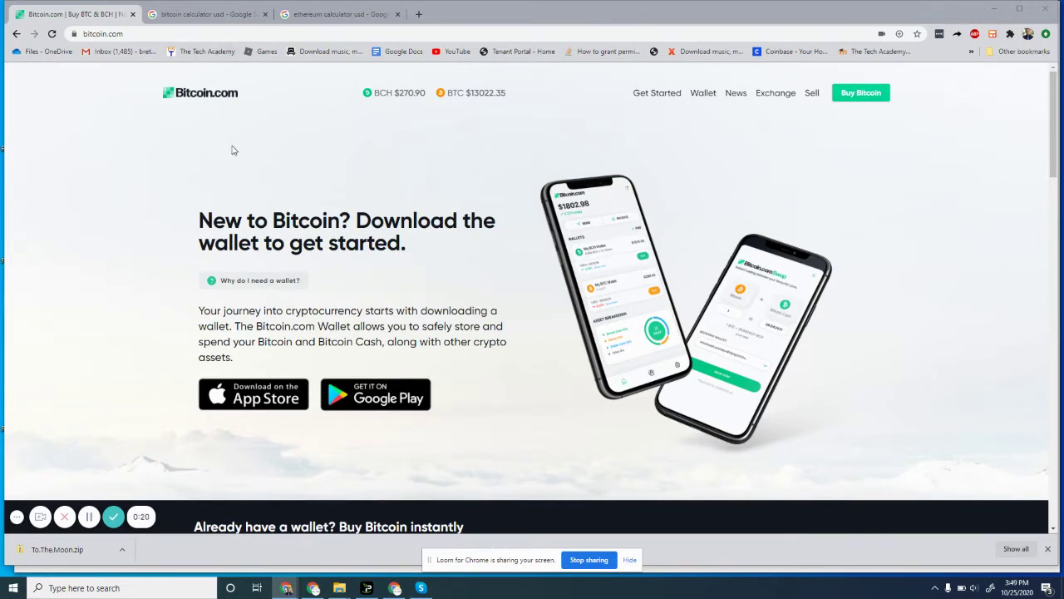
Open the exchange and look through the instruments in the BCH, USDT, ETH and BTC markets
{"action": "left_click", "coordinate": [774, 99]}
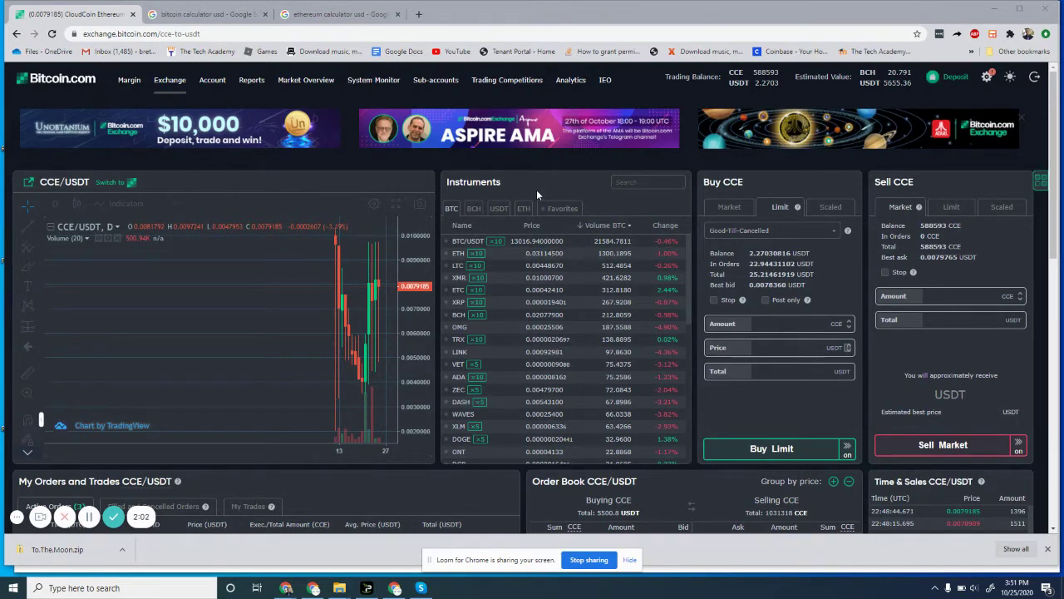
{"action": "left_click", "coordinate": [472, 210]}
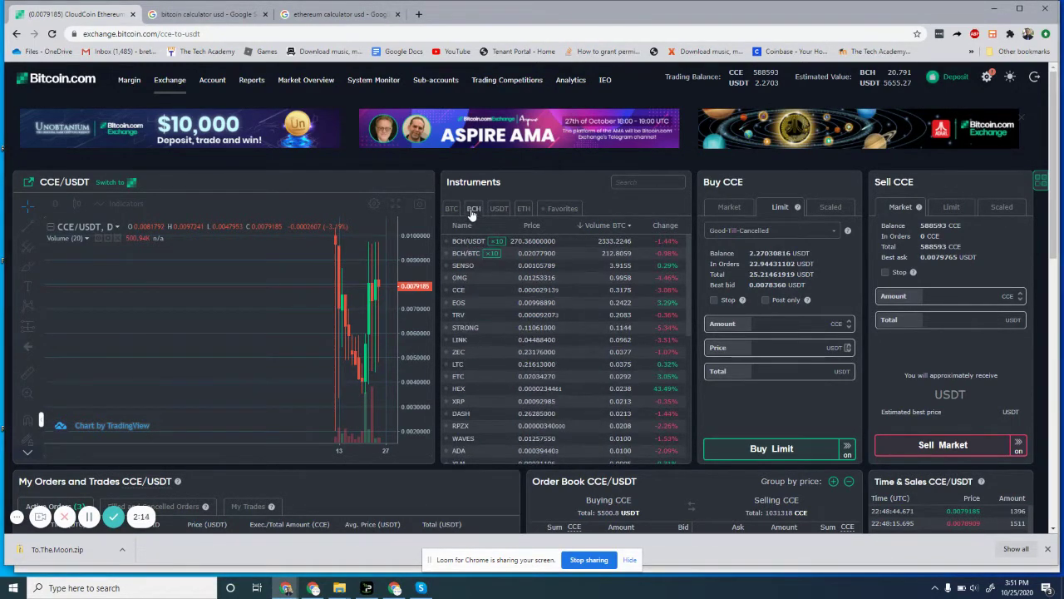
{"action": "left_click", "coordinate": [498, 210]}
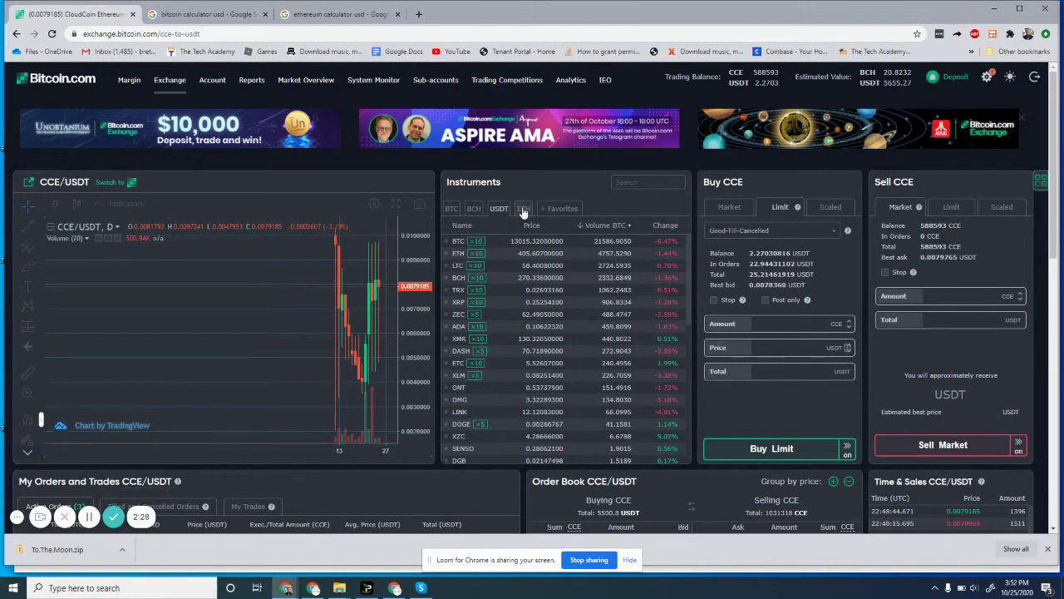
{"action": "left_click", "coordinate": [523, 209]}
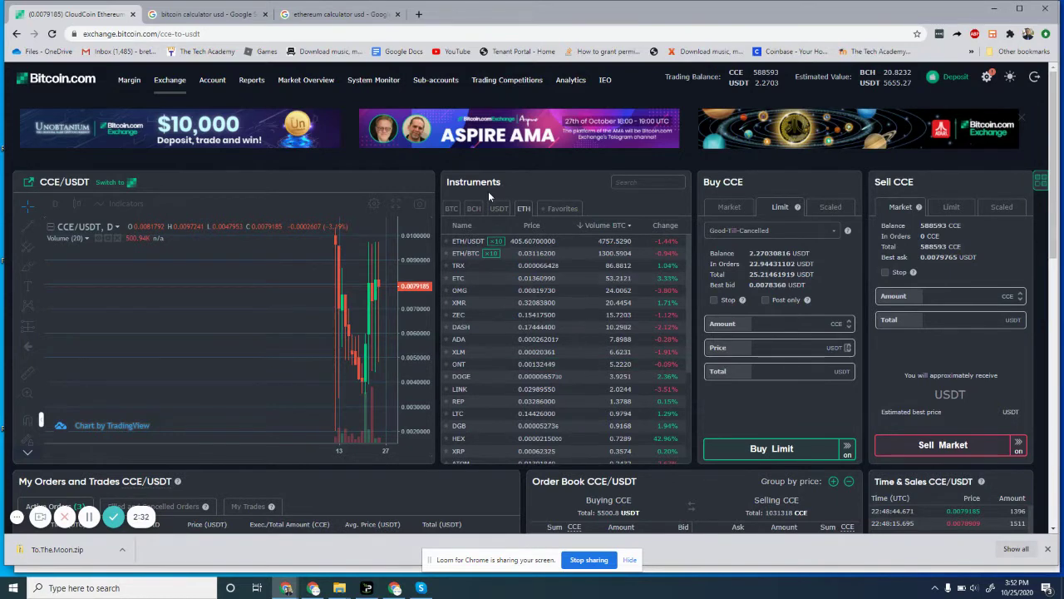
{"action": "left_click", "coordinate": [451, 212]}
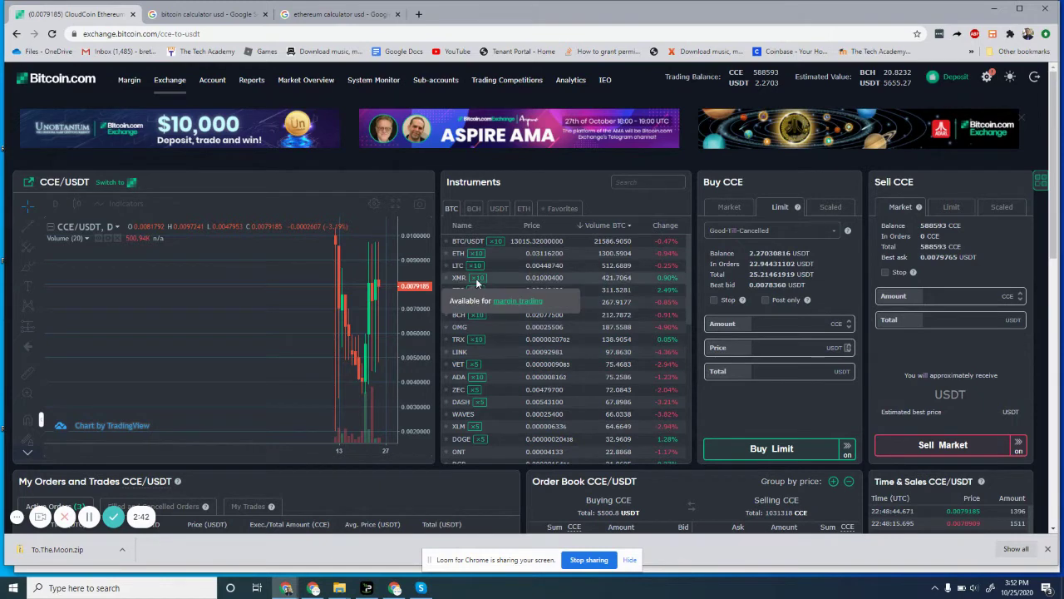
Open the ETH pair in the BTC market and go to the total of its limit buy order
{"action": "left_click", "coordinate": [460, 252]}
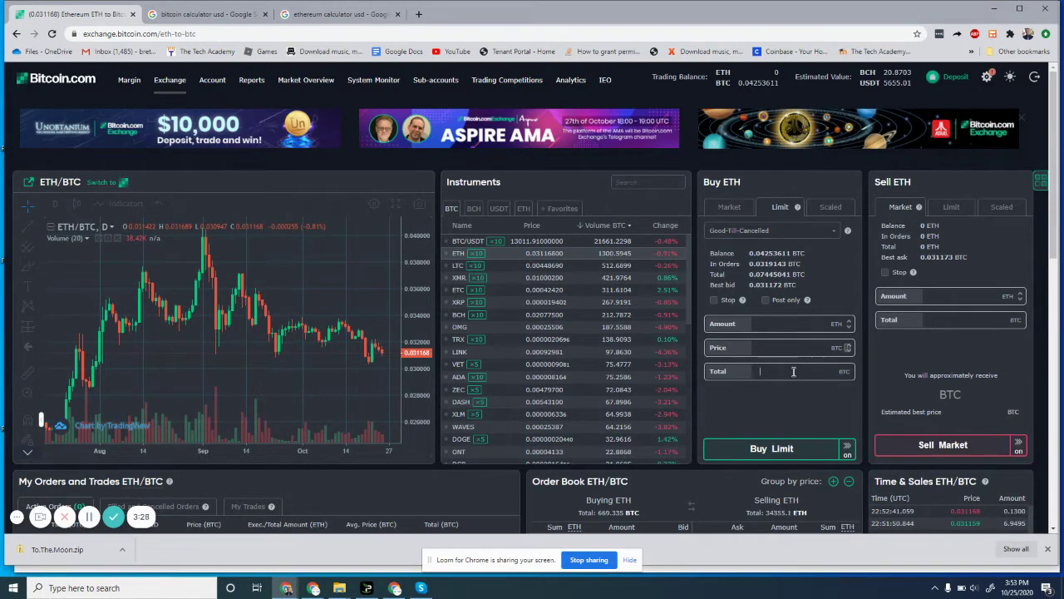
{"action": "left_click", "coordinate": [793, 372]}
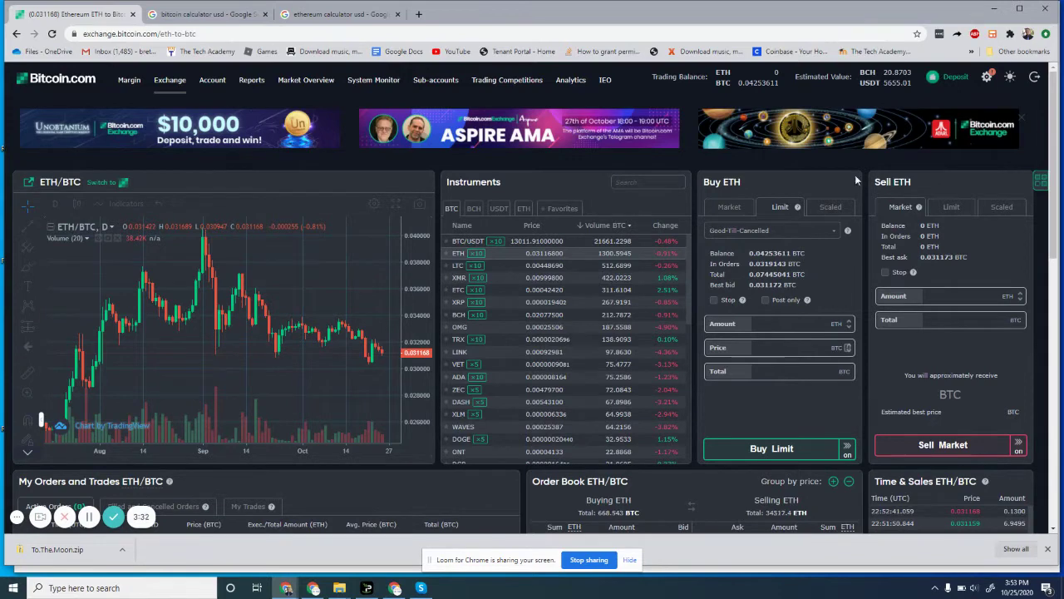
Open the account's deposit page, view the deposit details for Bitcoin Core and close them
{"action": "left_click", "coordinate": [953, 84]}
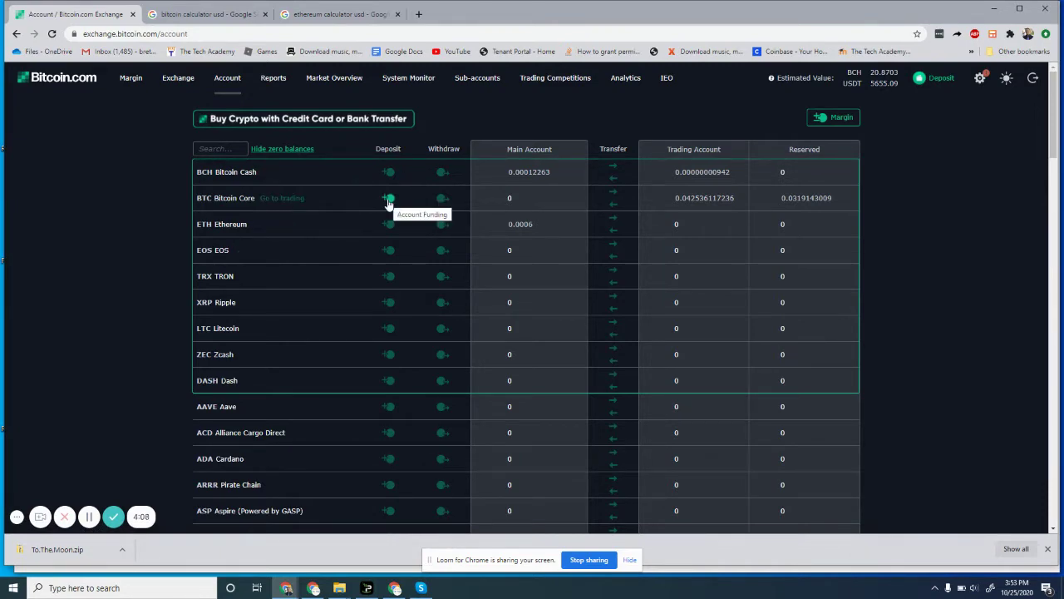
{"action": "left_click", "coordinate": [389, 199]}
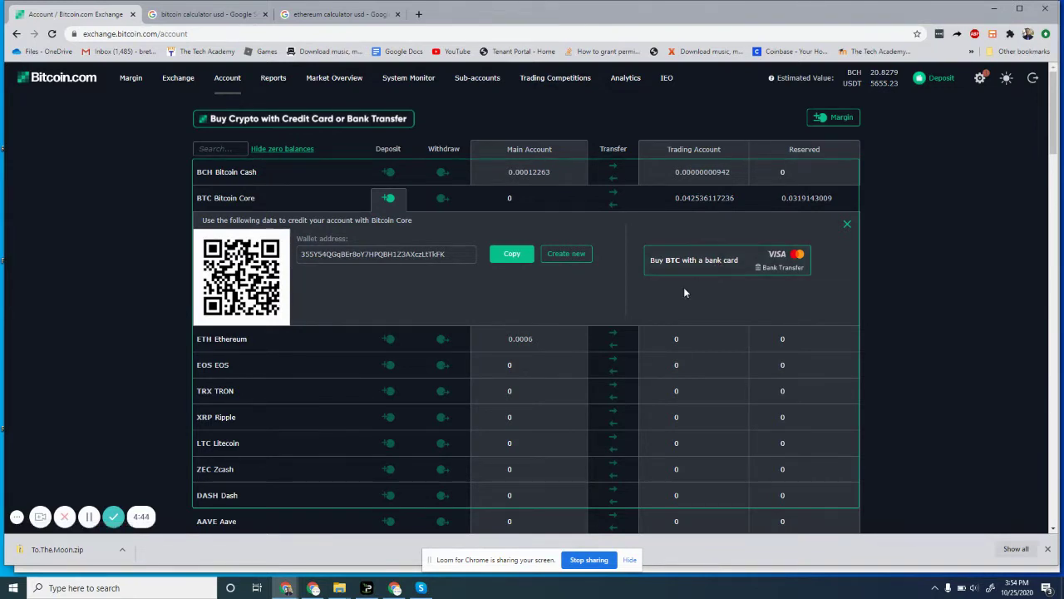
{"action": "left_click", "coordinate": [846, 226]}
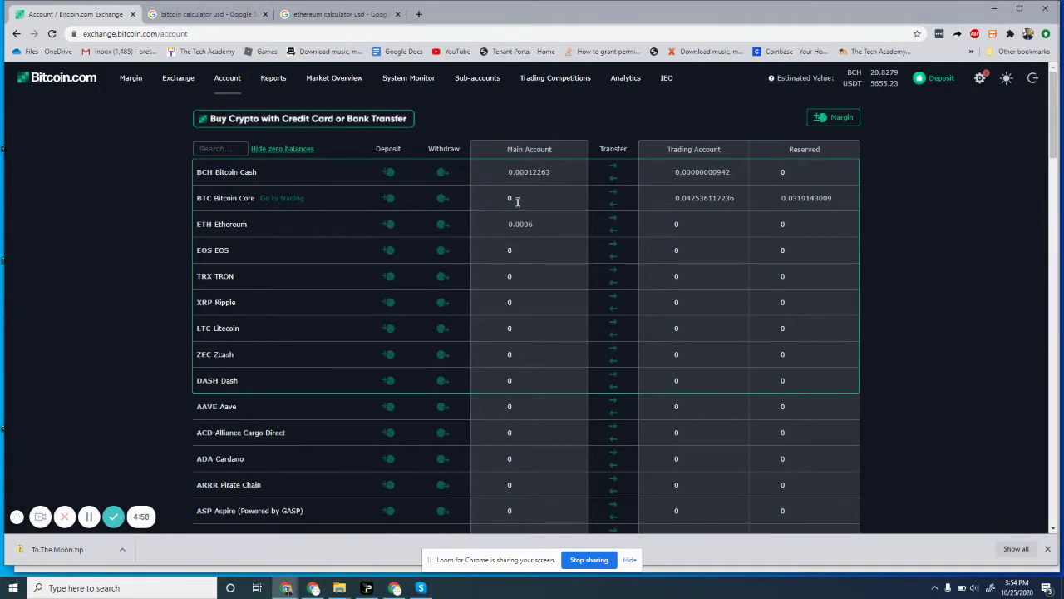
View the form for transferring Bitcoin Core from the main account to the trading account, and close it without transferring
{"action": "left_click", "coordinate": [615, 197]}
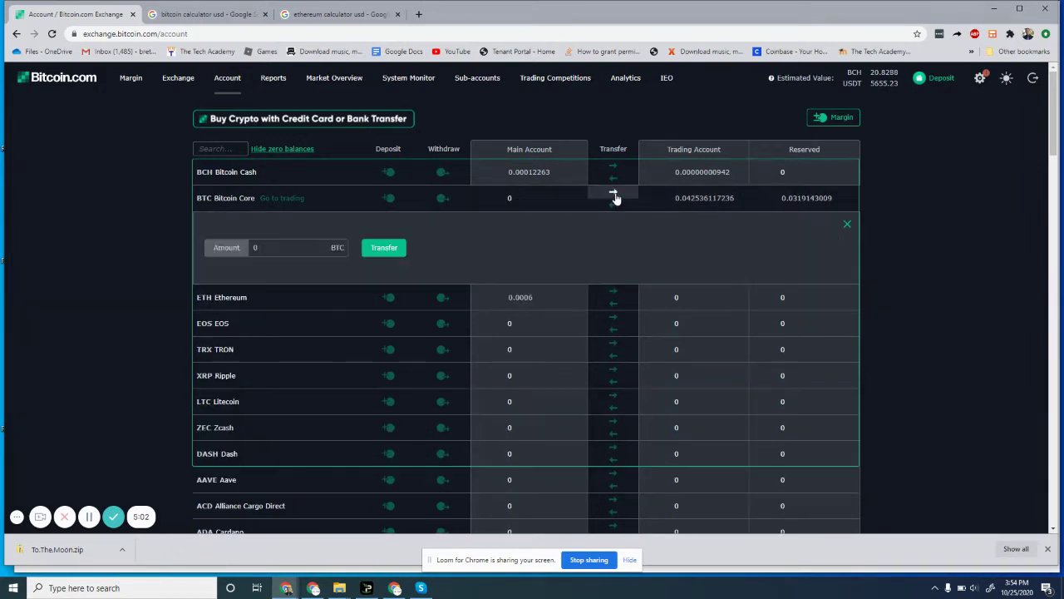
{"action": "left_click", "coordinate": [287, 246]}
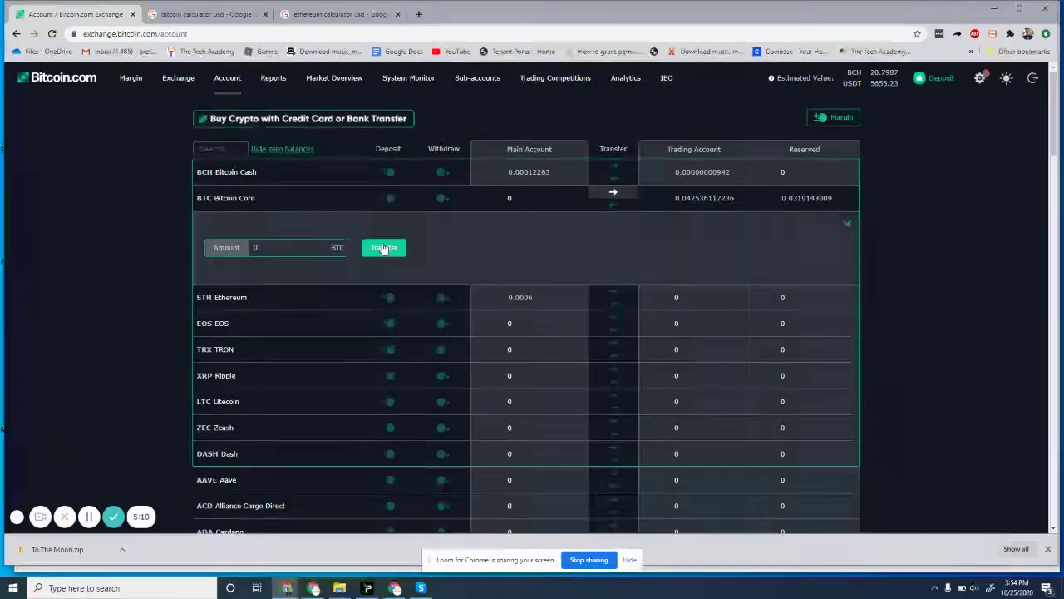
{"action": "left_click", "coordinate": [847, 226]}
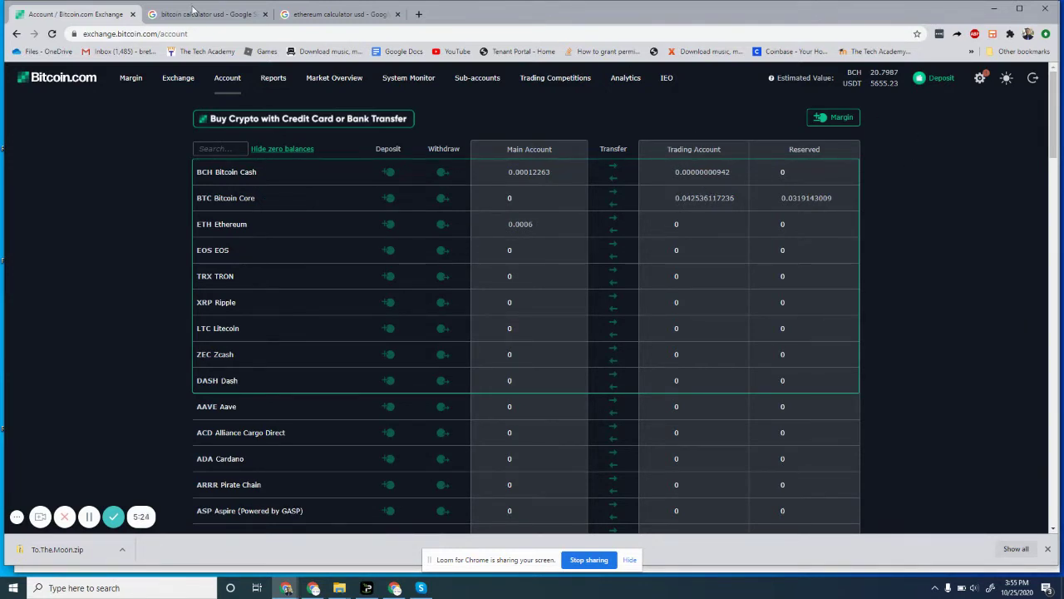
Return to the exchange, view the BTC/USDT pair and open the ETH/BTC pair
{"action": "left_click", "coordinate": [176, 84]}
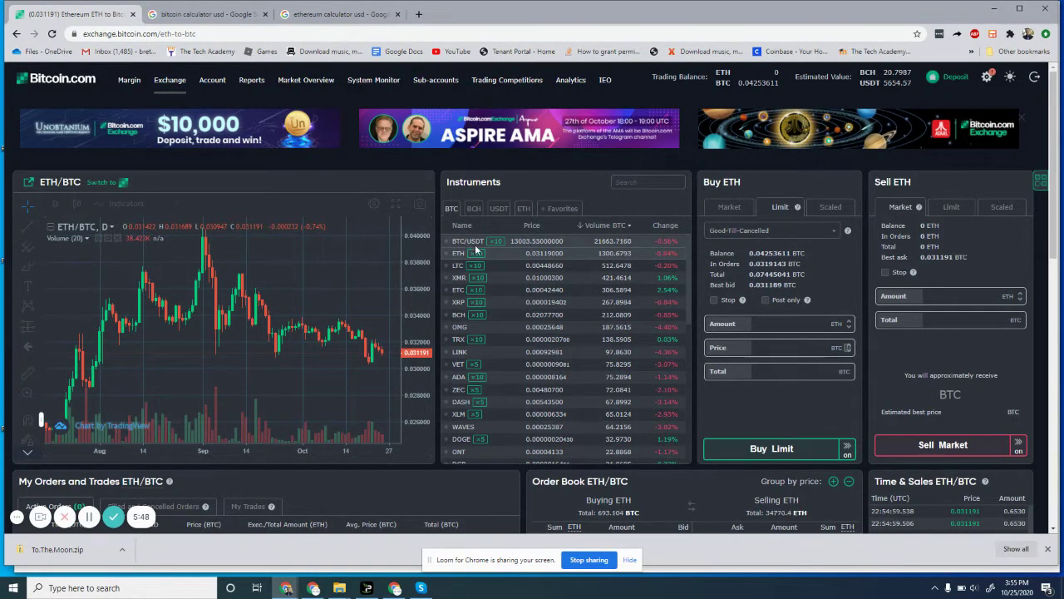
{"action": "left_click", "coordinate": [476, 244]}
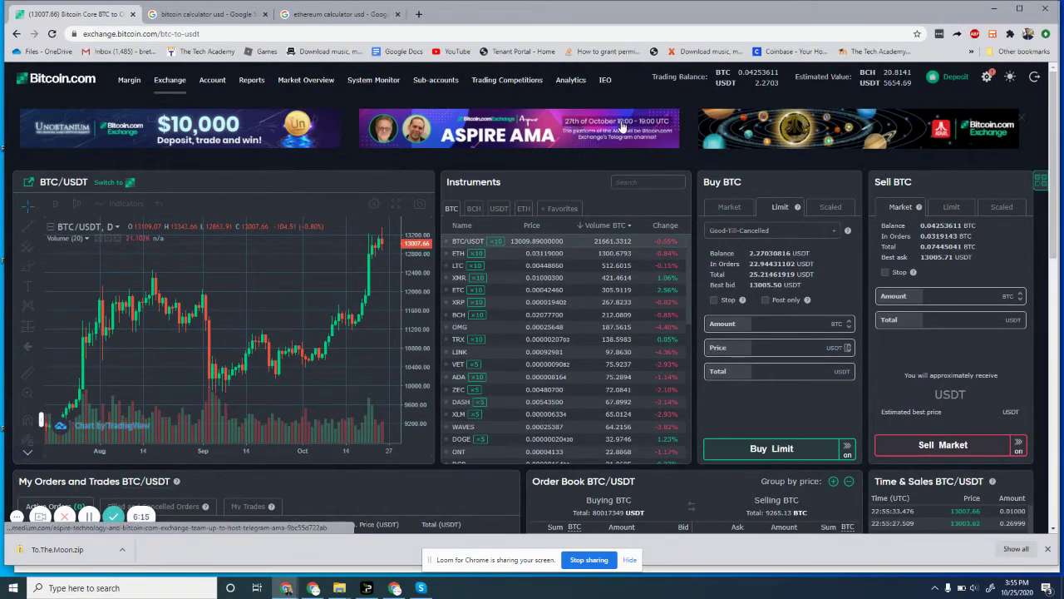
{"action": "left_click", "coordinate": [458, 253]}
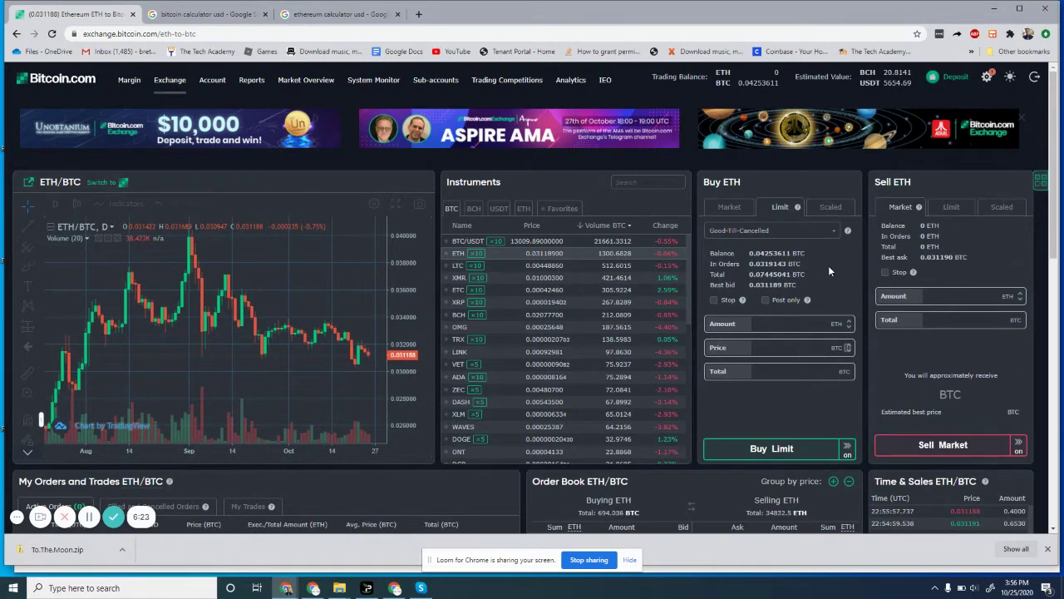
Place a market buy order for 0.001 ETH on the ETH/BTC pair
{"action": "left_click", "coordinate": [725, 208]}
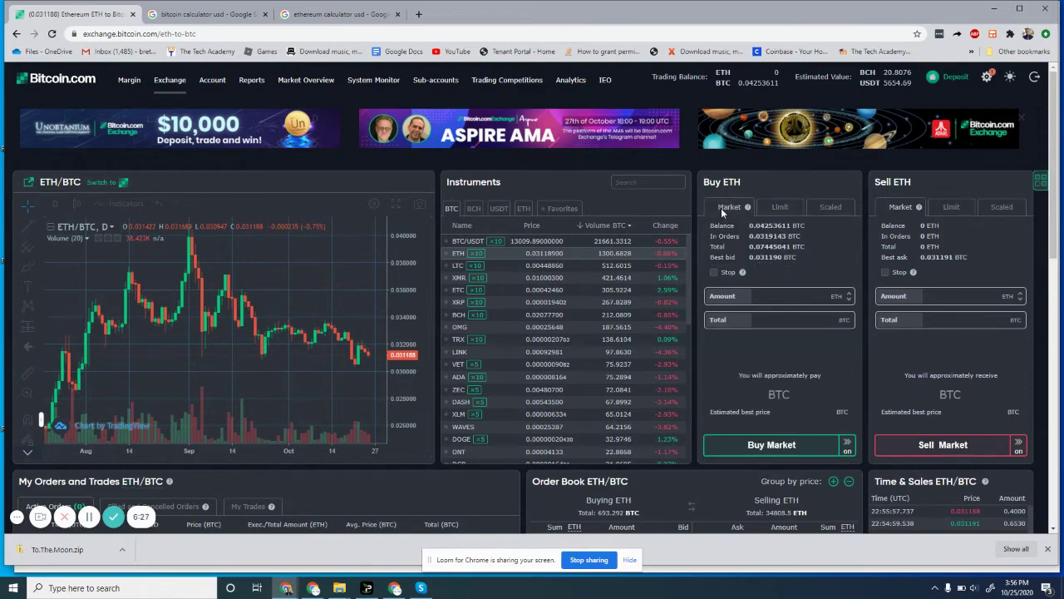
{"action": "scroll", "coordinate": [830, 245], "scroll_direction": "down", "scroll_amount": 1}
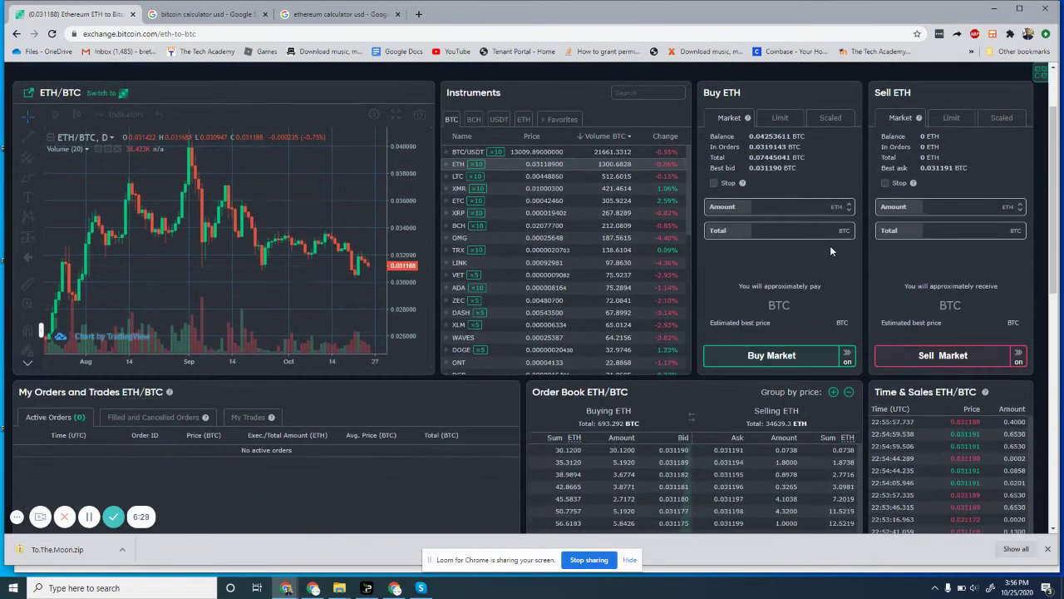
{"action": "left_click", "coordinate": [779, 210]}
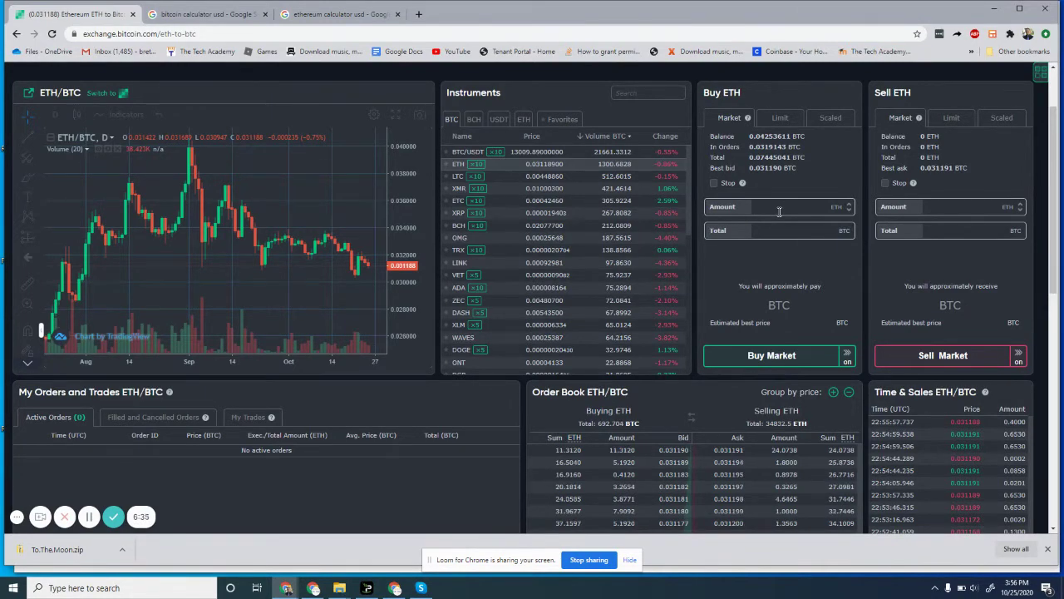
{"action": "type", "text": "0."}
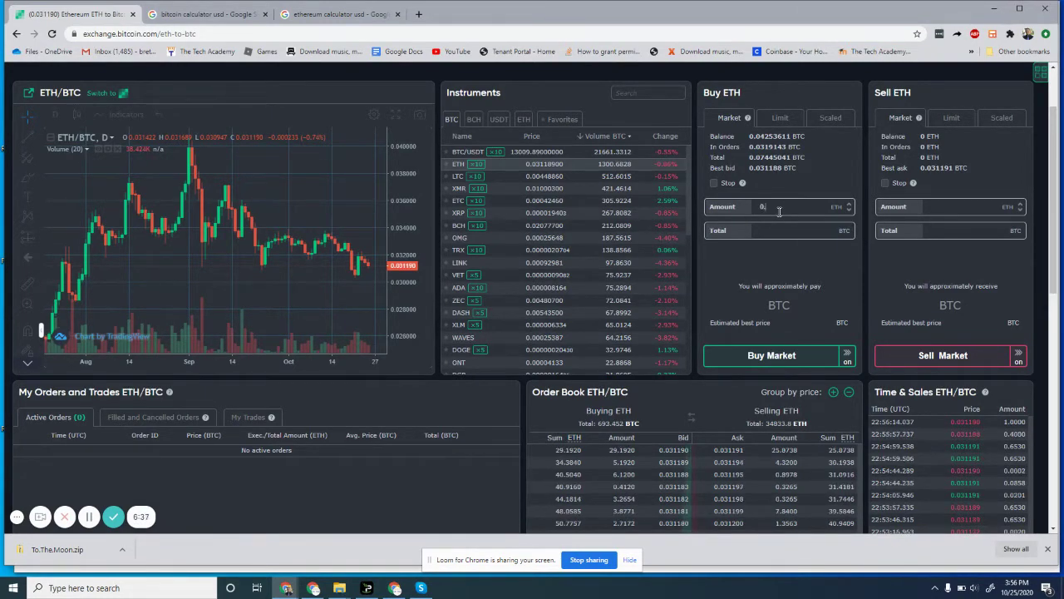
{"action": "type", "text": "001"}
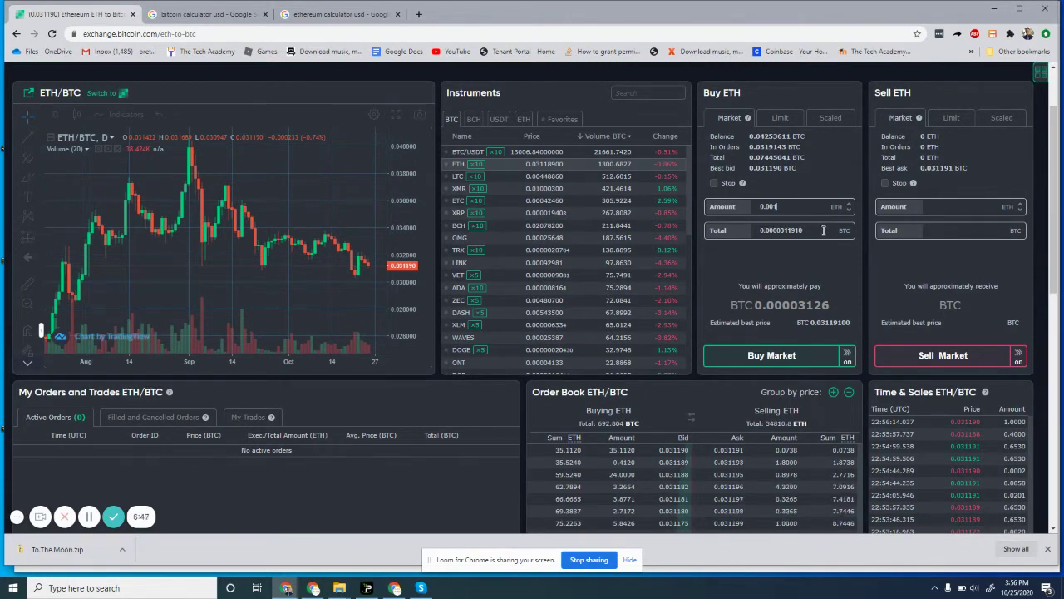
{"action": "scroll", "coordinate": [799, 285], "scroll_direction": "down", "scroll_amount": 1}
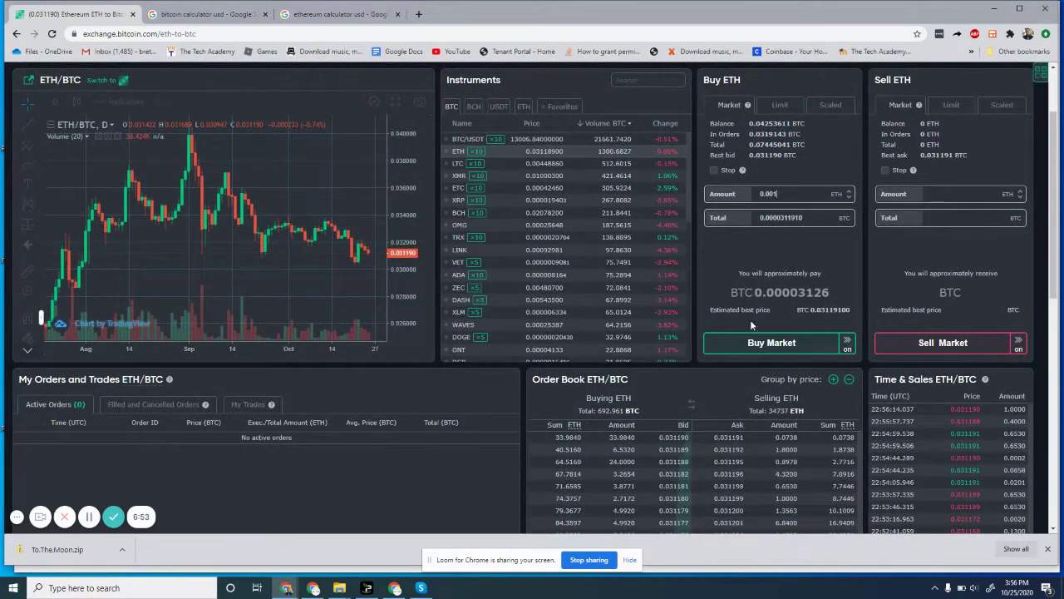
{"action": "scroll", "coordinate": [749, 328], "scroll_direction": "down", "scroll_amount": 1}
{"action": "scroll", "coordinate": [749, 328], "scroll_direction": "up", "scroll_amount": 2}
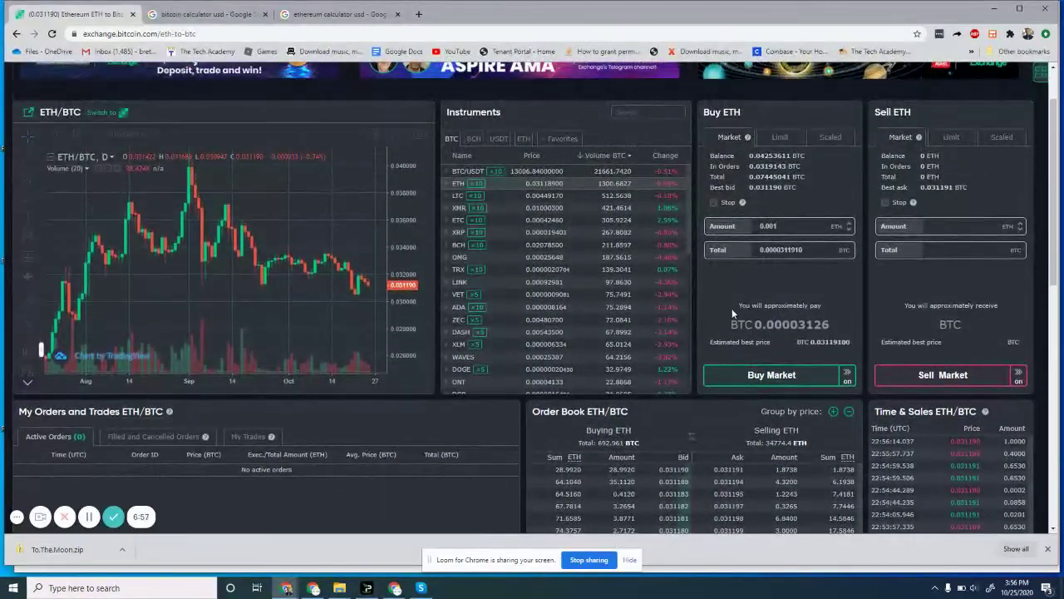
{"action": "scroll", "coordinate": [729, 316], "scroll_direction": "down", "scroll_amount": 2}
{"action": "scroll", "coordinate": [729, 323], "scroll_direction": "down", "scroll_amount": 1}
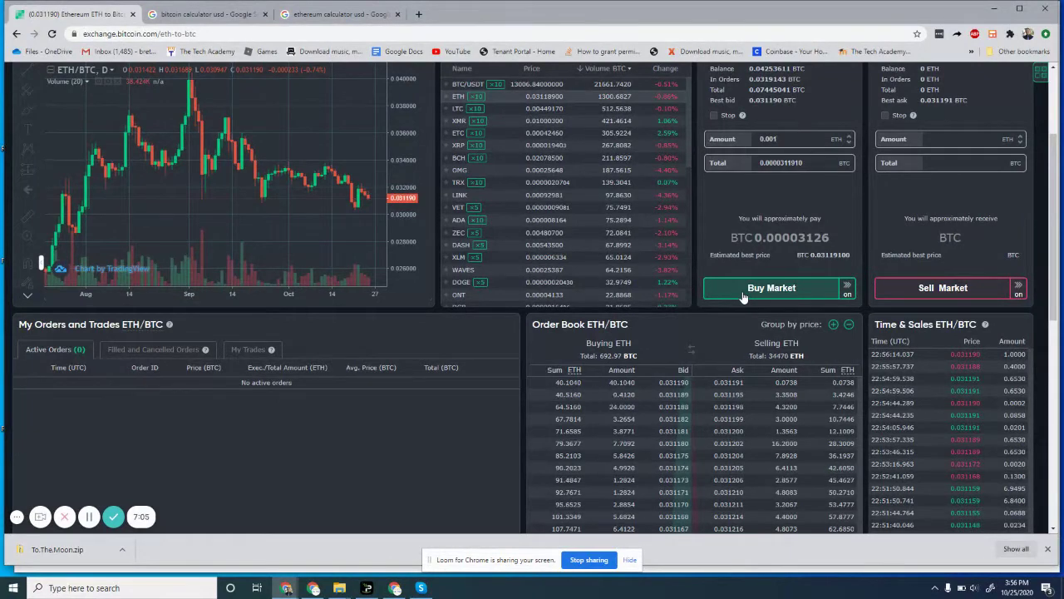
{"action": "left_click", "coordinate": [743, 293]}
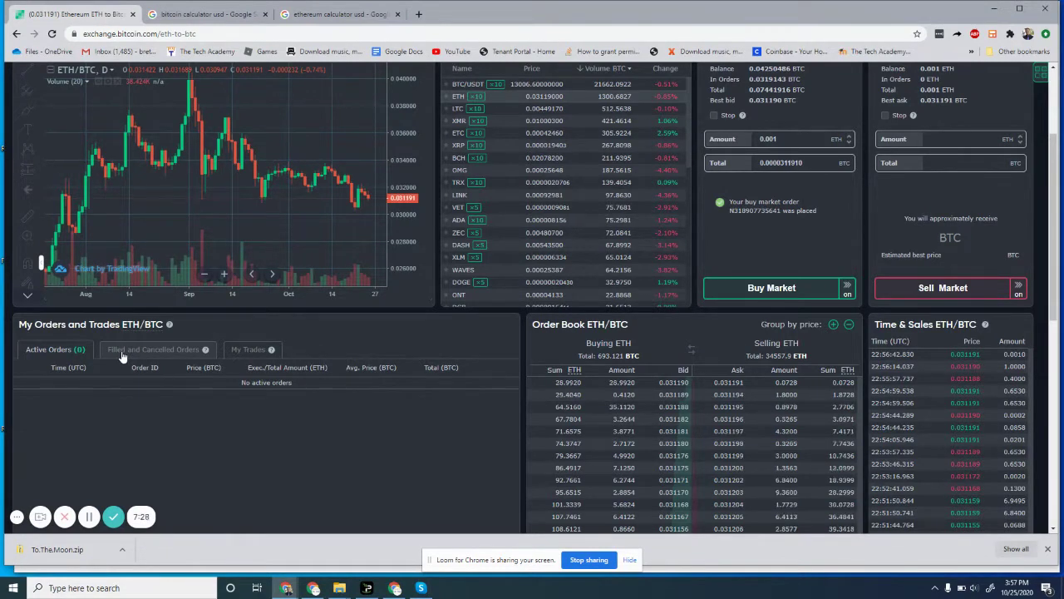
Show the filled and cancelled ETH/BTC orders and check the purchase against the trading balance
{"action": "left_click", "coordinate": [121, 353]}
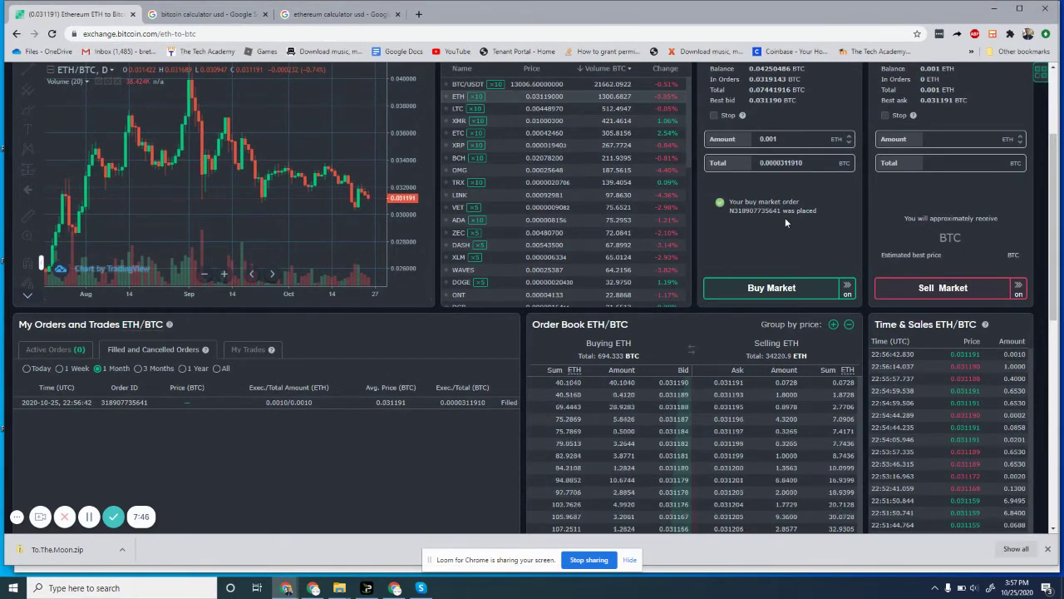
{"action": "scroll", "coordinate": [785, 217], "scroll_direction": "up", "scroll_amount": 2}
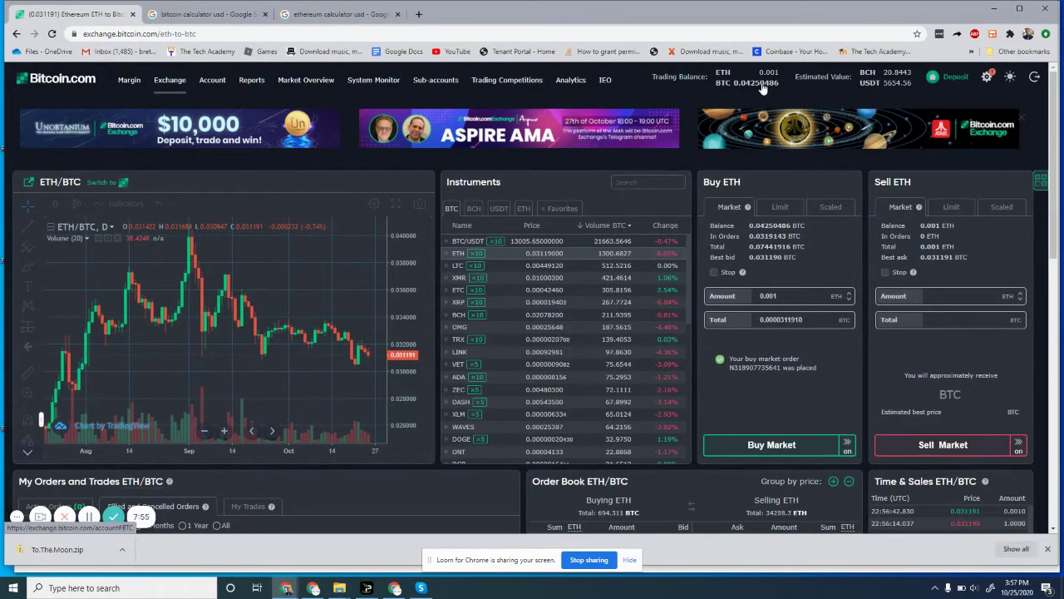
{"action": "scroll", "coordinate": [760, 231], "scroll_direction": "down", "scroll_amount": 3}
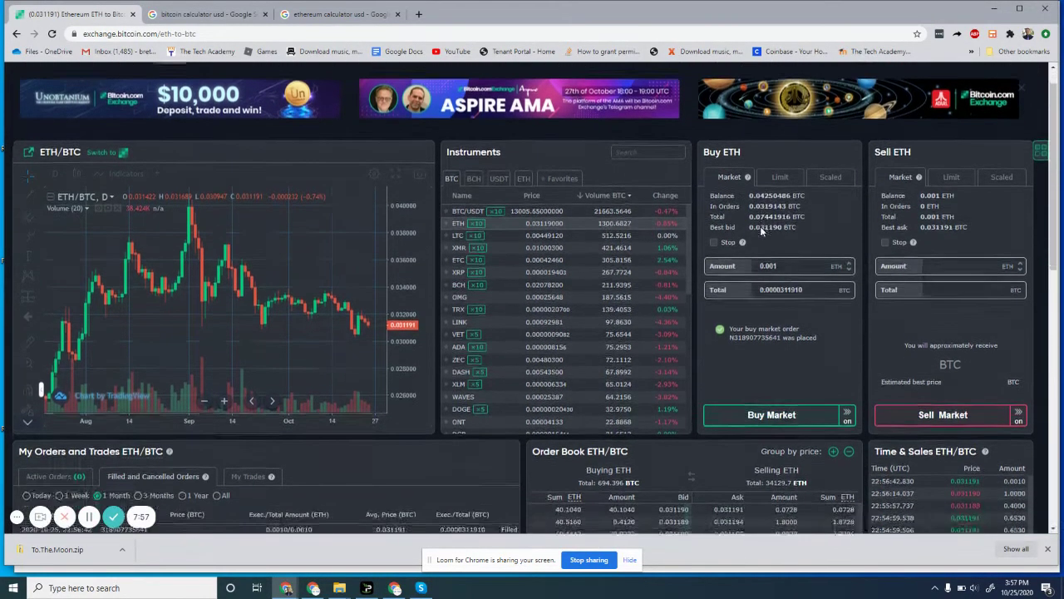
{"action": "scroll", "coordinate": [760, 226], "scroll_direction": "up", "scroll_amount": 2}
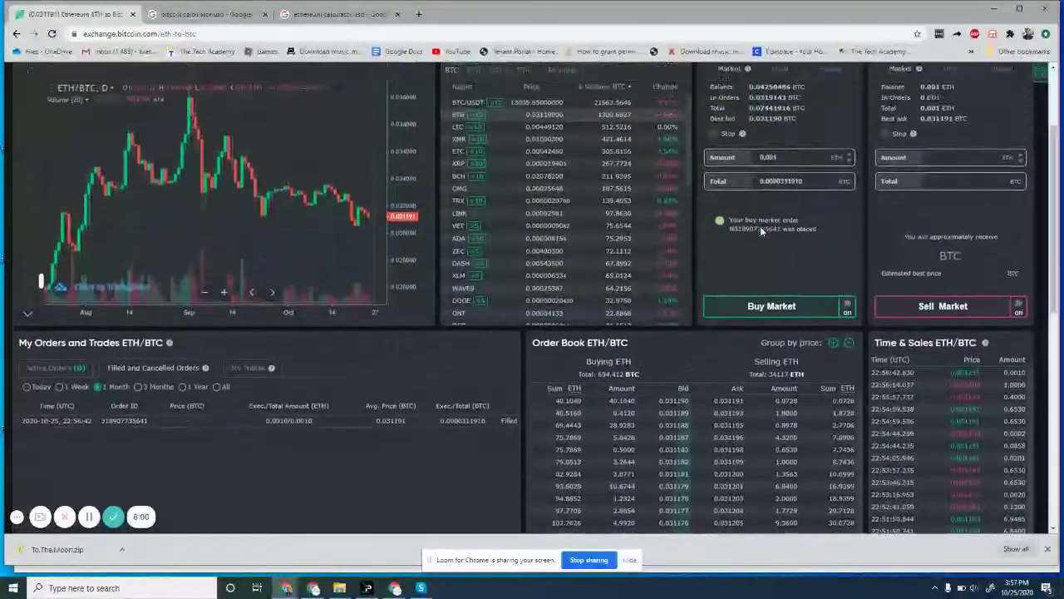
Examine the ETH/BTC order book's bids and asks and the recent sales alongside the buy and sell forms
{"action": "scroll", "coordinate": [793, 191], "scroll_direction": "down", "scroll_amount": 3}
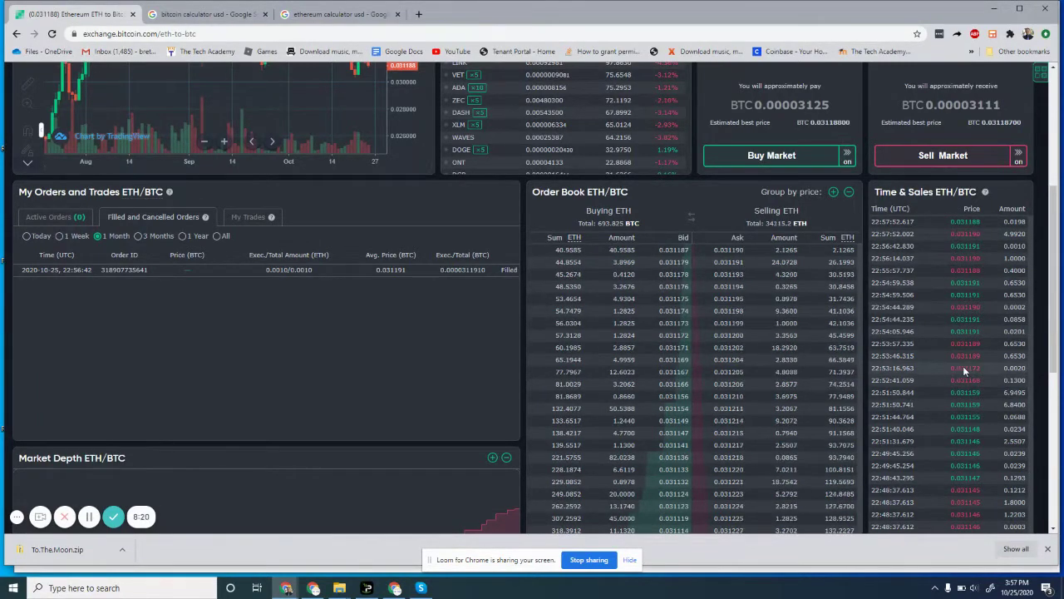
{"action": "scroll", "coordinate": [963, 366], "scroll_direction": "up", "scroll_amount": 1}
{"action": "scroll", "coordinate": [963, 366], "scroll_direction": "up", "scroll_amount": 1}
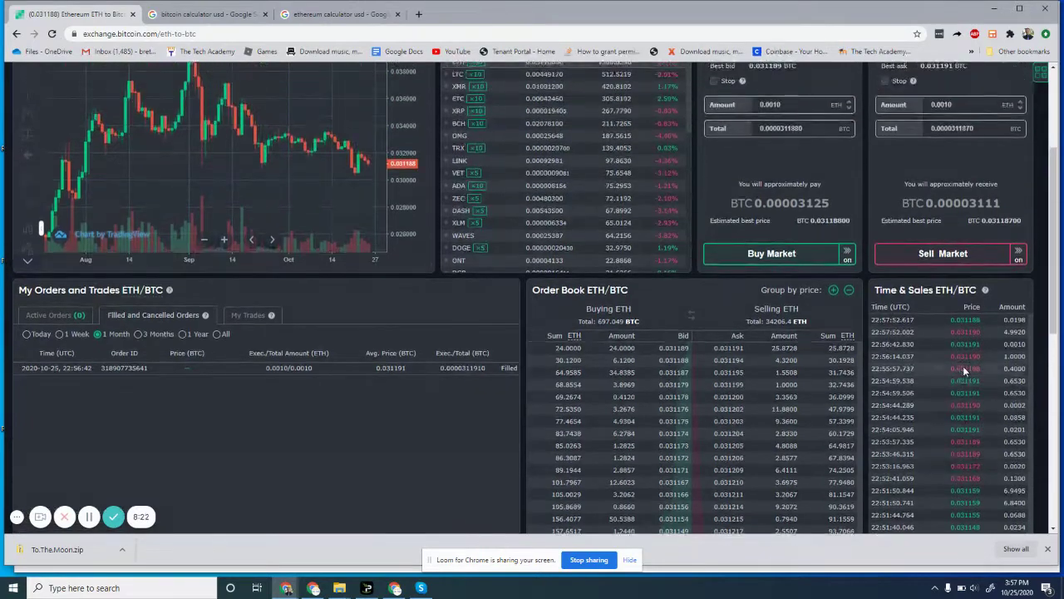
{"action": "scroll", "coordinate": [728, 290], "scroll_direction": "down", "scroll_amount": 2}
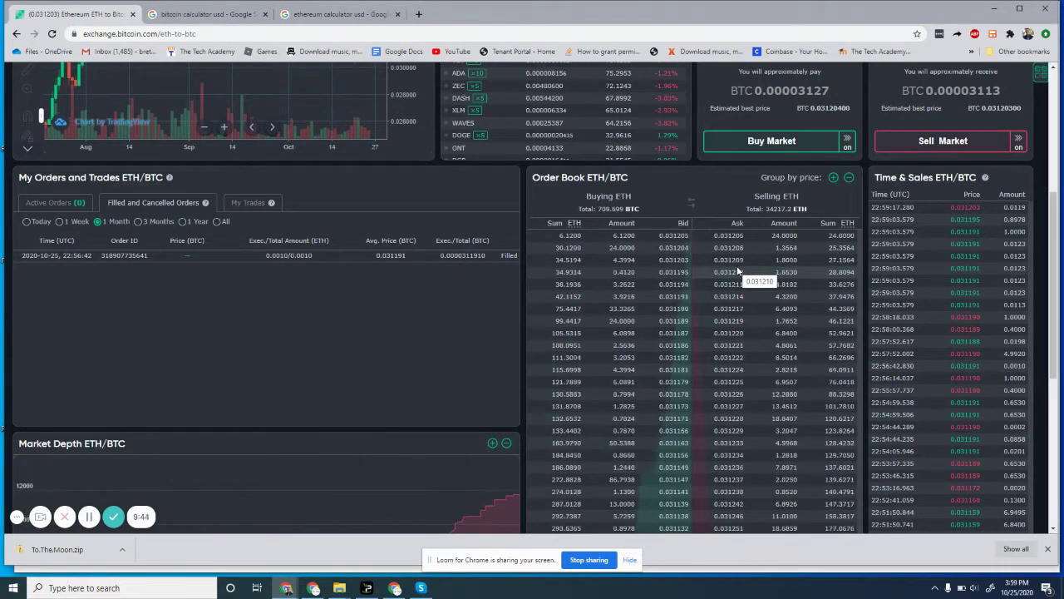
{"action": "scroll", "coordinate": [737, 271], "scroll_direction": "down", "scroll_amount": 1}
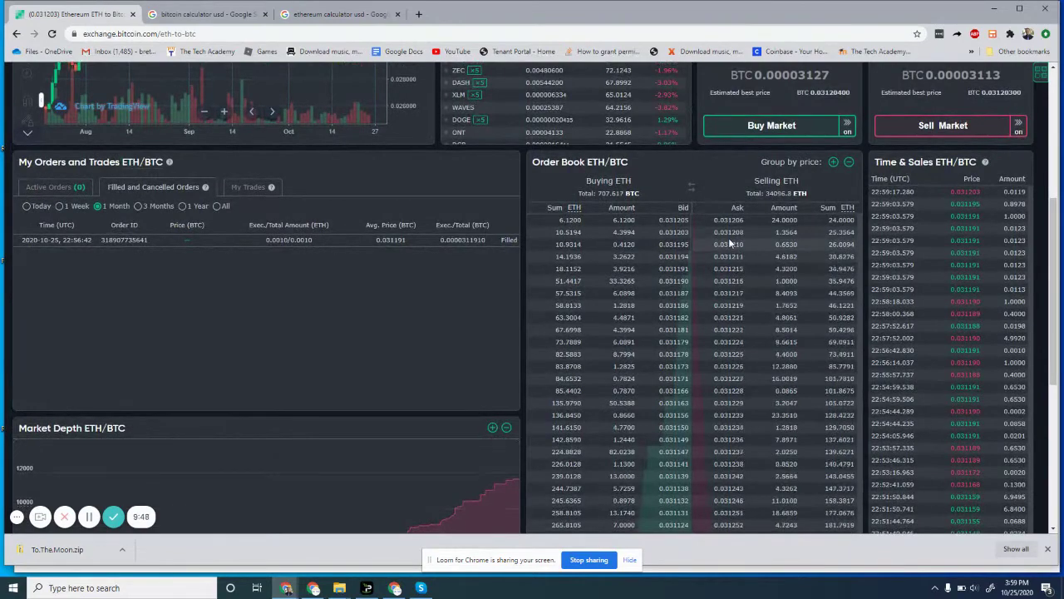
{"action": "scroll", "coordinate": [731, 245], "scroll_direction": "up", "scroll_amount": 2}
{"action": "scroll", "coordinate": [730, 242], "scroll_direction": "up", "scroll_amount": 3}
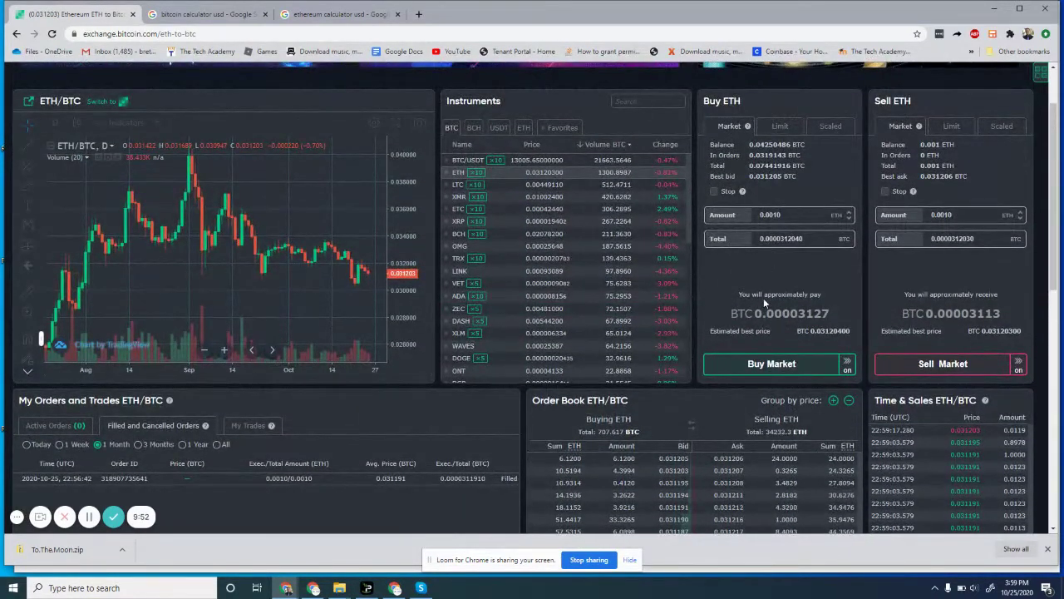
{"action": "scroll", "coordinate": [765, 268], "scroll_direction": "down", "scroll_amount": 2}
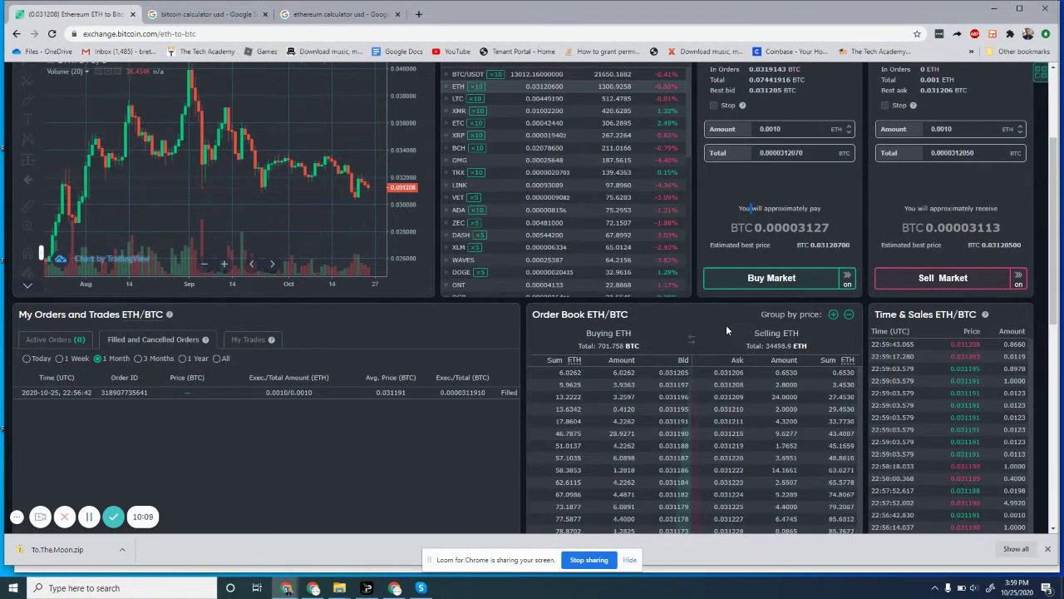
List the USDT markets in the instruments table and open the CCE/USDT pair
{"action": "scroll", "coordinate": [726, 325], "scroll_direction": "up", "scroll_amount": 3}
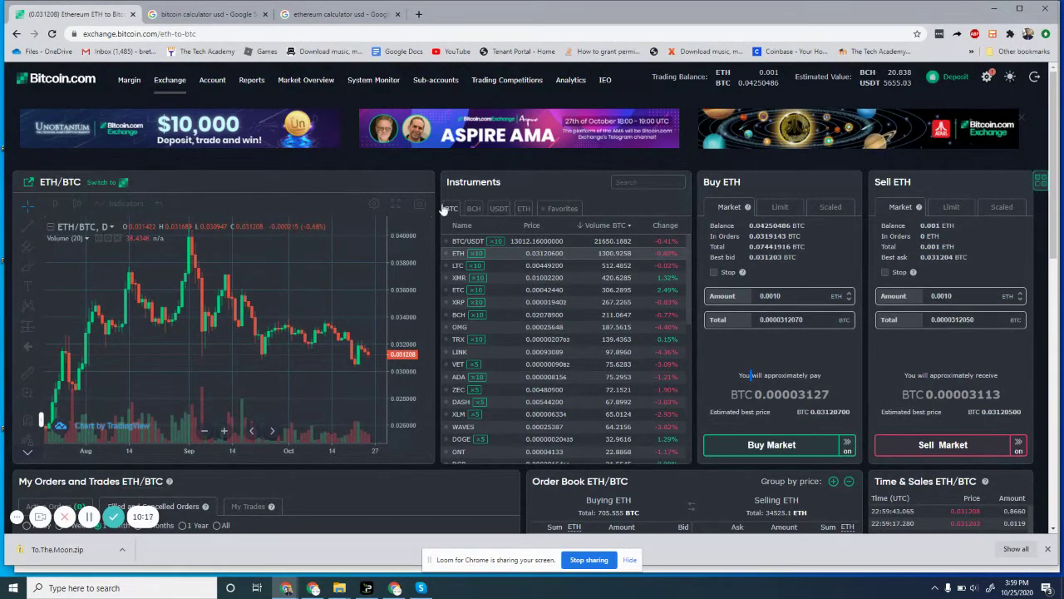
{"action": "left_click", "coordinate": [499, 210]}
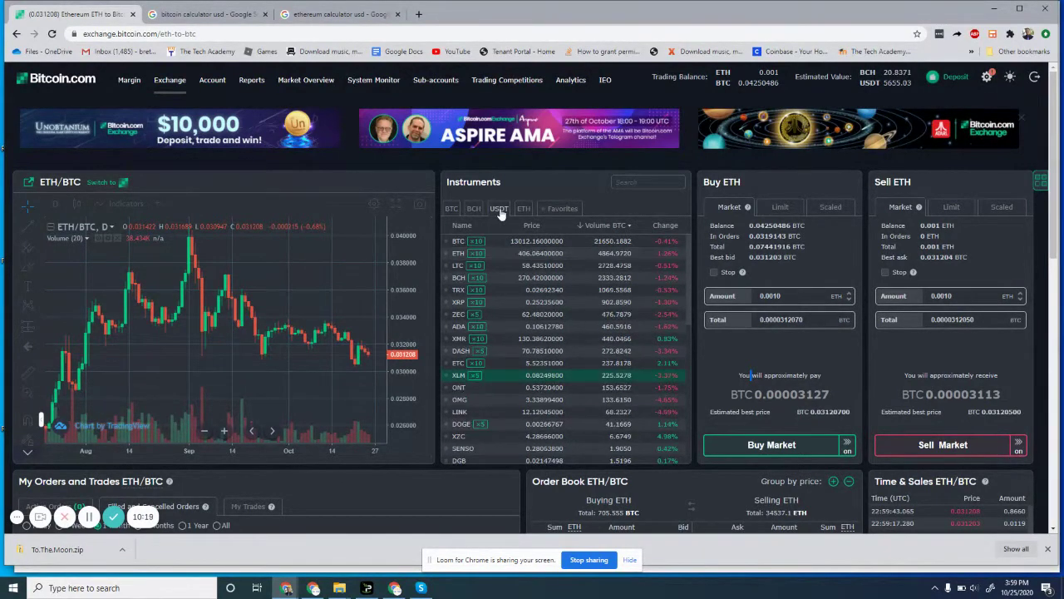
{"action": "scroll", "coordinate": [499, 362], "scroll_direction": "down", "scroll_amount": 2}
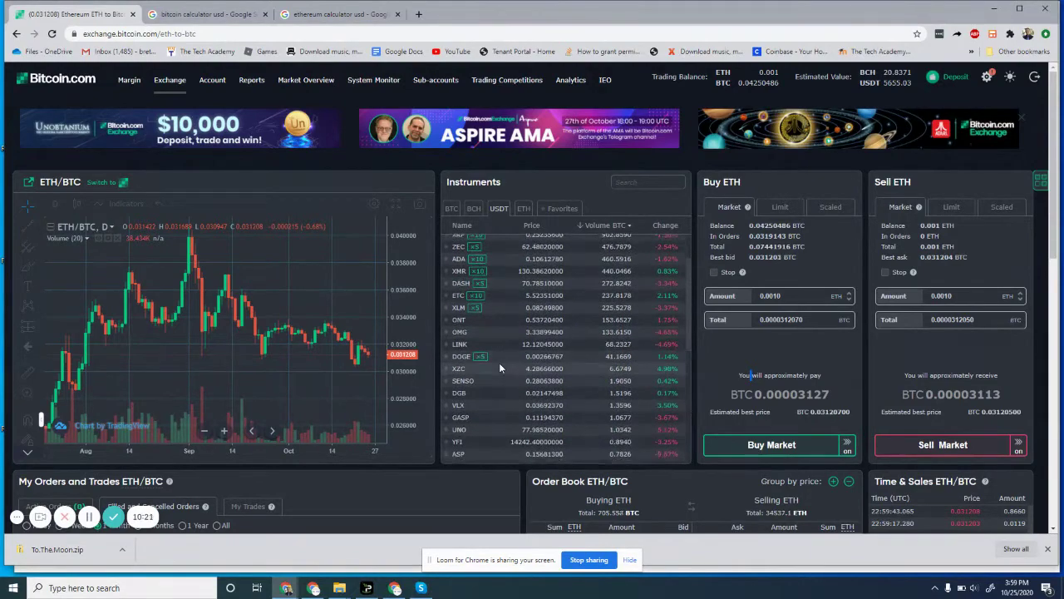
{"action": "scroll", "coordinate": [500, 365], "scroll_direction": "down", "scroll_amount": 3}
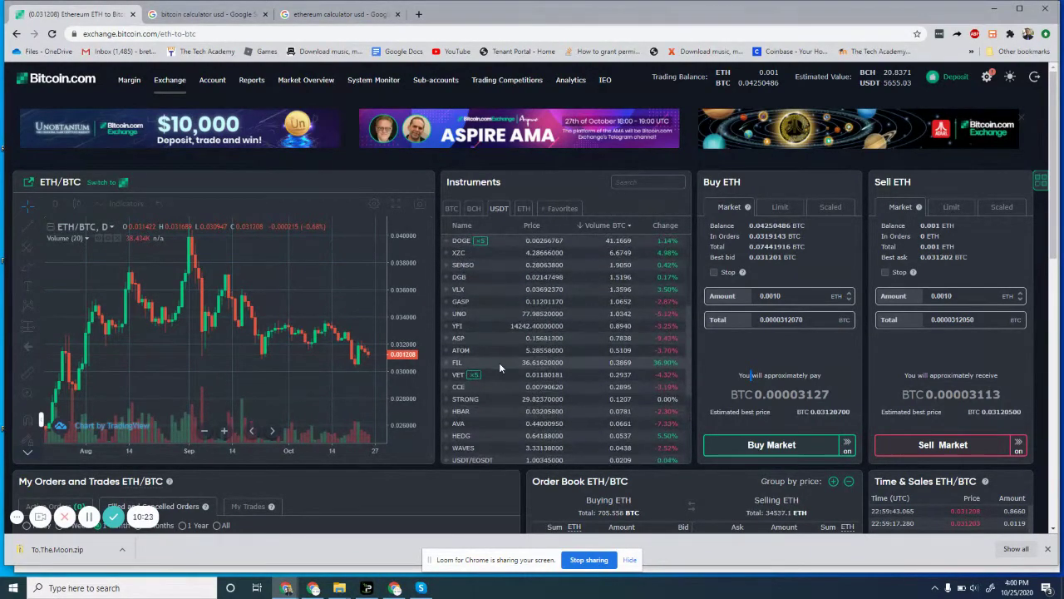
{"action": "scroll", "coordinate": [499, 366], "scroll_direction": "down", "scroll_amount": 4}
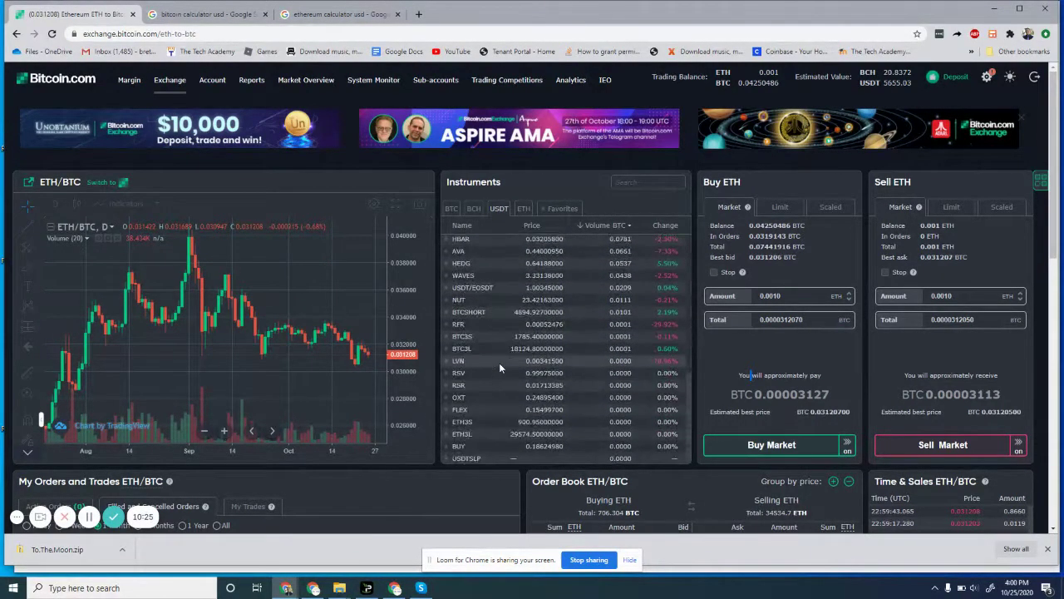
{"action": "scroll", "coordinate": [499, 368], "scroll_direction": "up", "scroll_amount": 4}
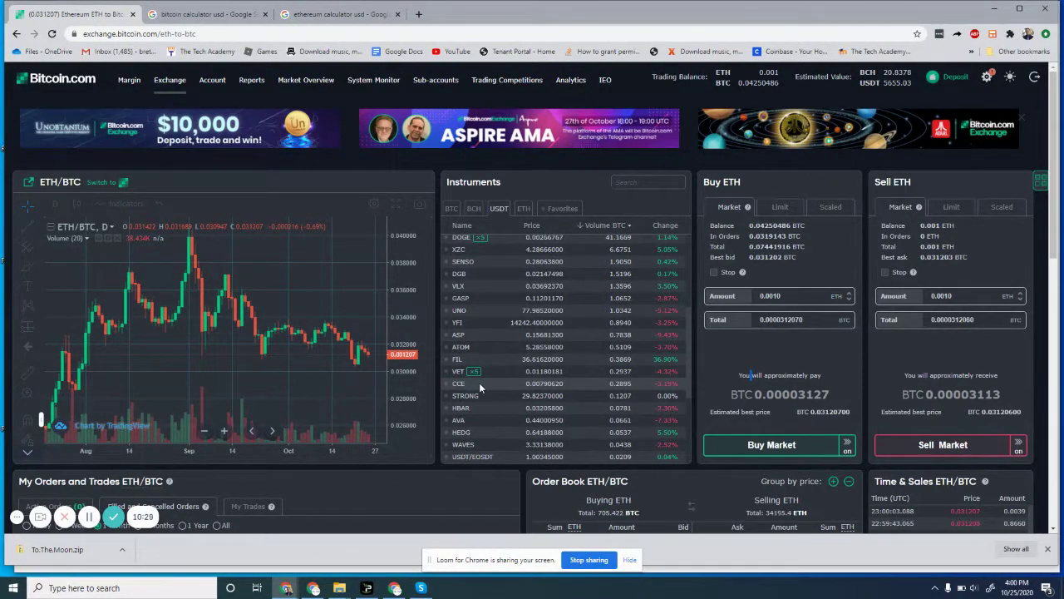
{"action": "left_click", "coordinate": [479, 383]}
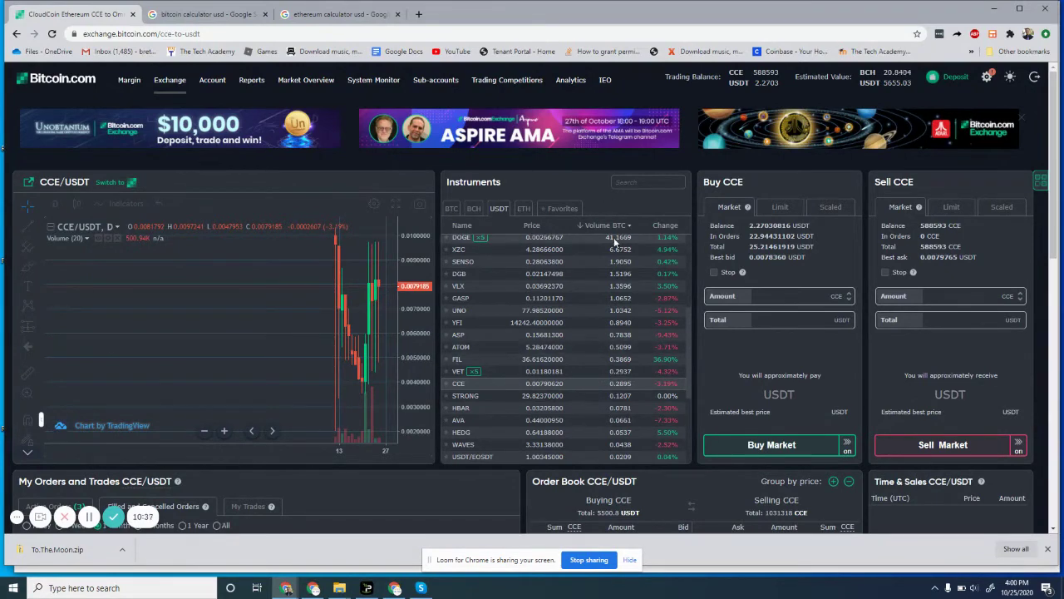
Compare CCE's BTC trading volume with the volumes of the other USDT markets in the instruments table
{"action": "left_click", "coordinate": [628, 385]}
{"action": "scroll", "coordinate": [621, 384], "scroll_direction": "up", "scroll_amount": 5}
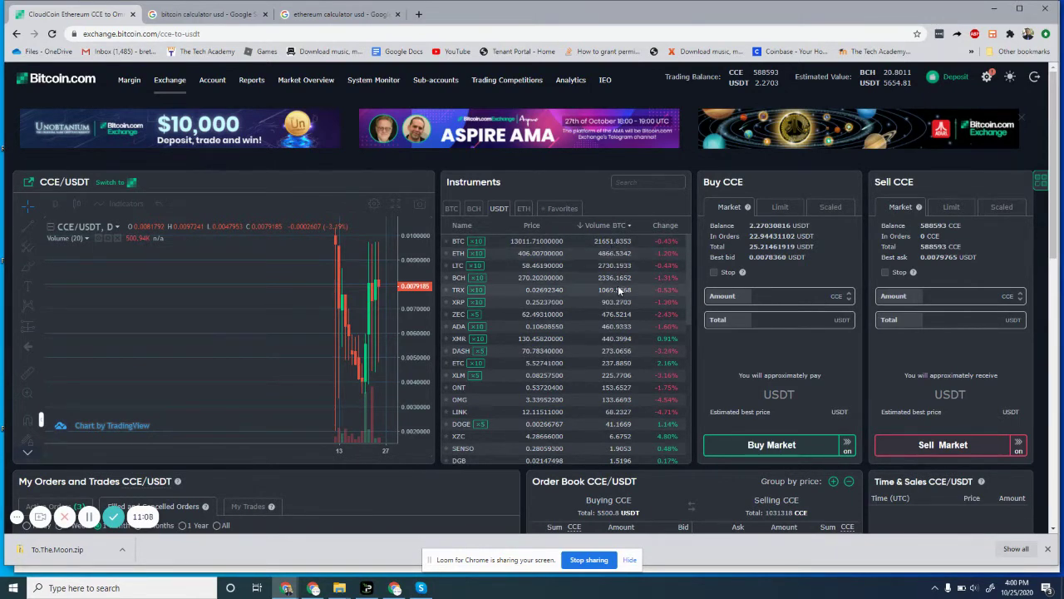
{"action": "scroll", "coordinate": [618, 289], "scroll_direction": "down", "scroll_amount": 1}
{"action": "scroll", "coordinate": [618, 289], "scroll_direction": "down", "scroll_amount": 1}
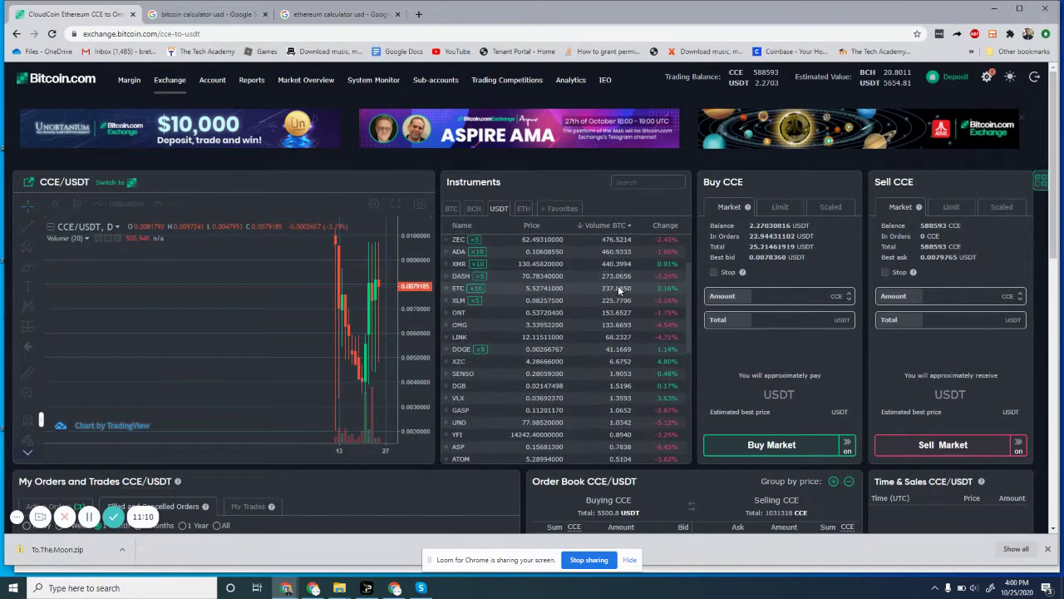
{"action": "scroll", "coordinate": [618, 286], "scroll_direction": "up", "scroll_amount": 2}
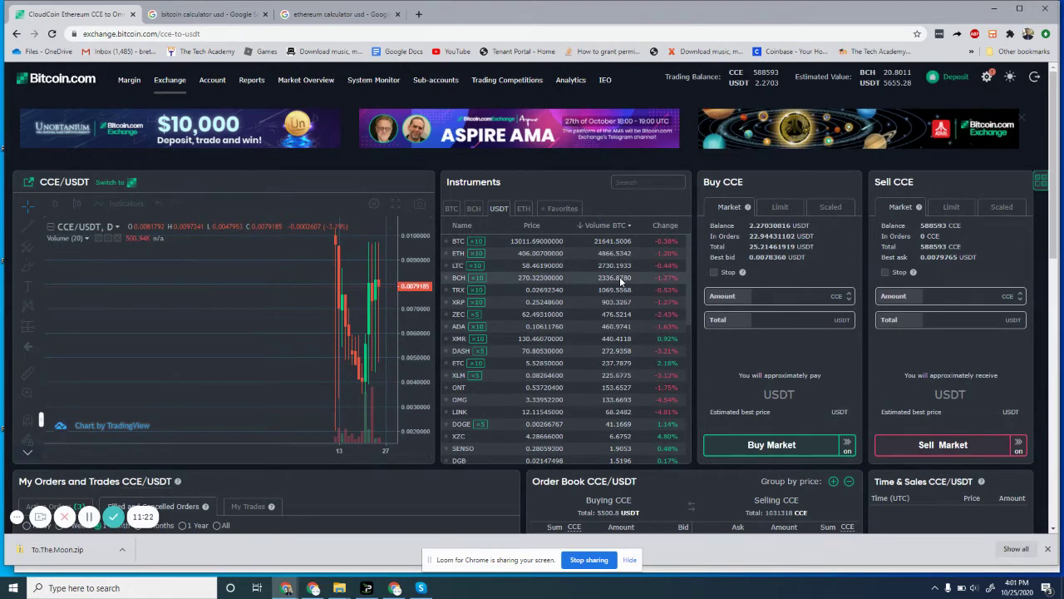
{"action": "scroll", "coordinate": [620, 281], "scroll_direction": "down", "scroll_amount": 3}
{"action": "scroll", "coordinate": [619, 280], "scroll_direction": "down", "scroll_amount": 3}
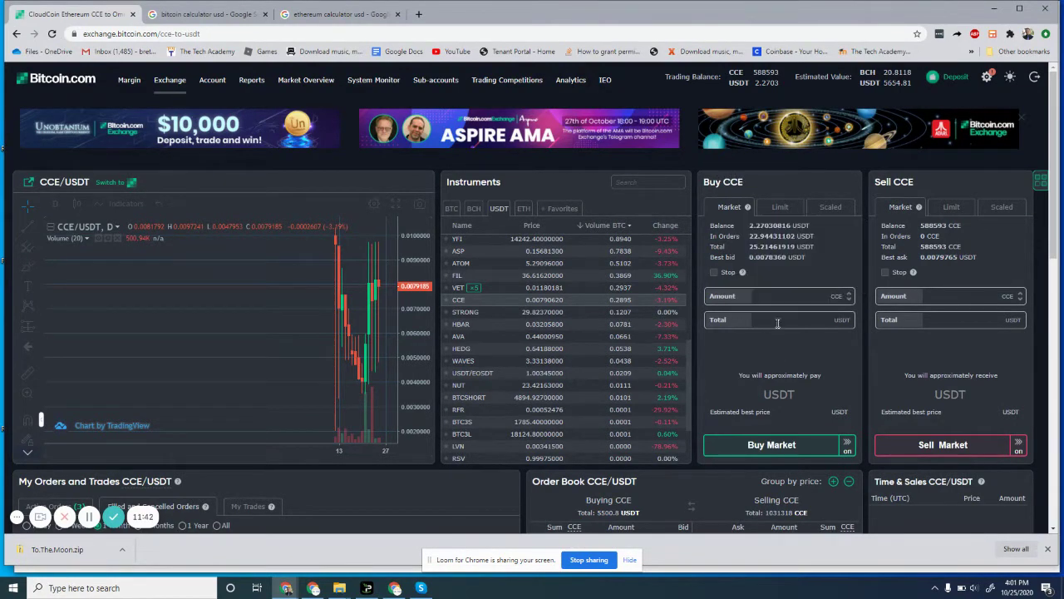
Place a market buy order for 1 CCE on the CCE/USDT pair
{"action": "scroll", "coordinate": [785, 361], "scroll_direction": "down", "scroll_amount": 1}
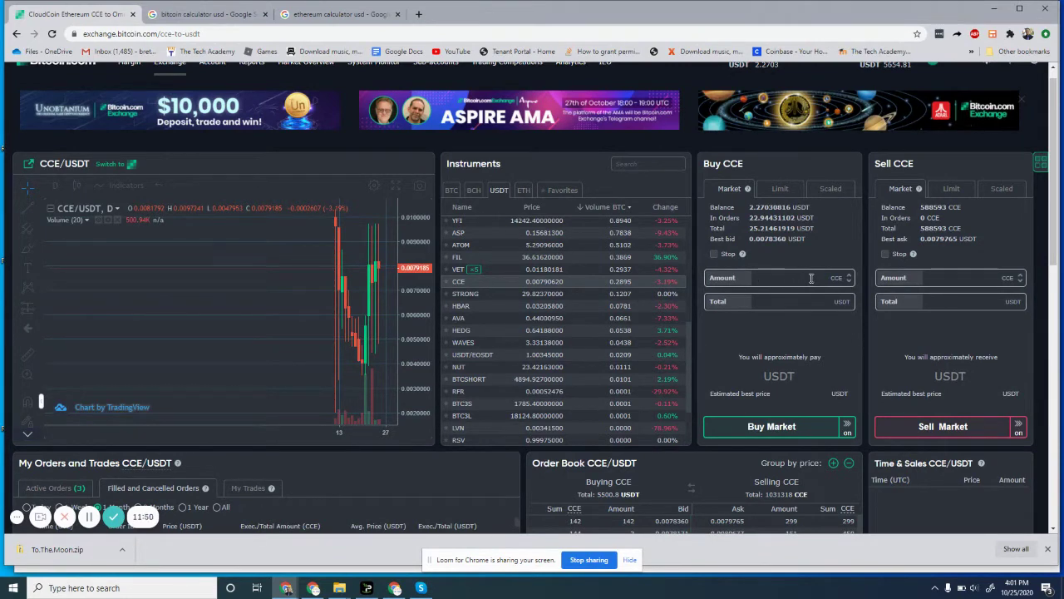
{"action": "left_click", "coordinate": [820, 279]}
{"action": "left_click", "coordinate": [803, 312]}
{"action": "left_click", "coordinate": [803, 277]}
{"action": "type", "text": "1"}
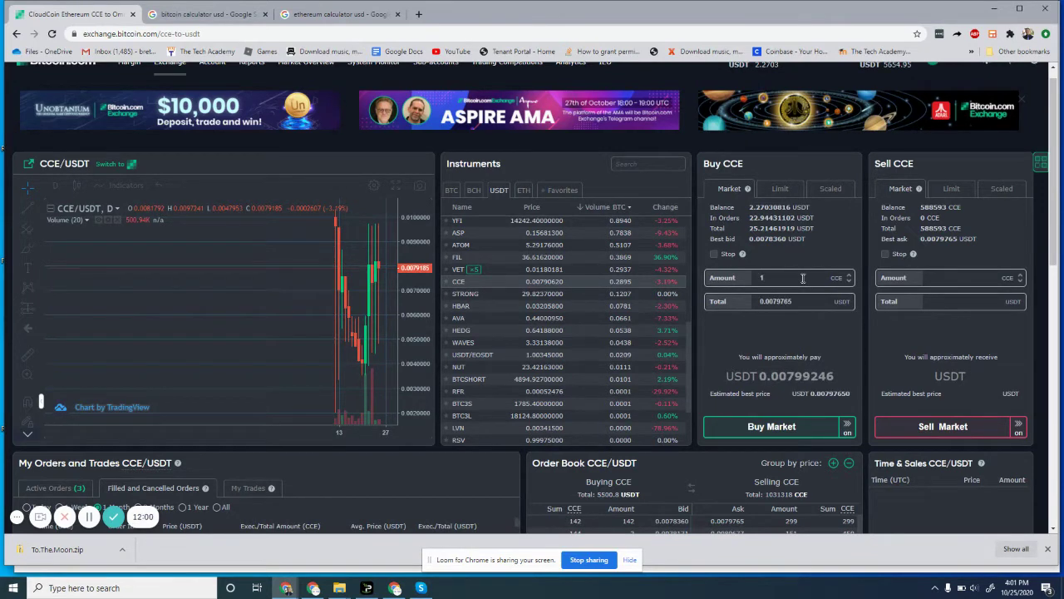
{"action": "left_click", "coordinate": [763, 425]}
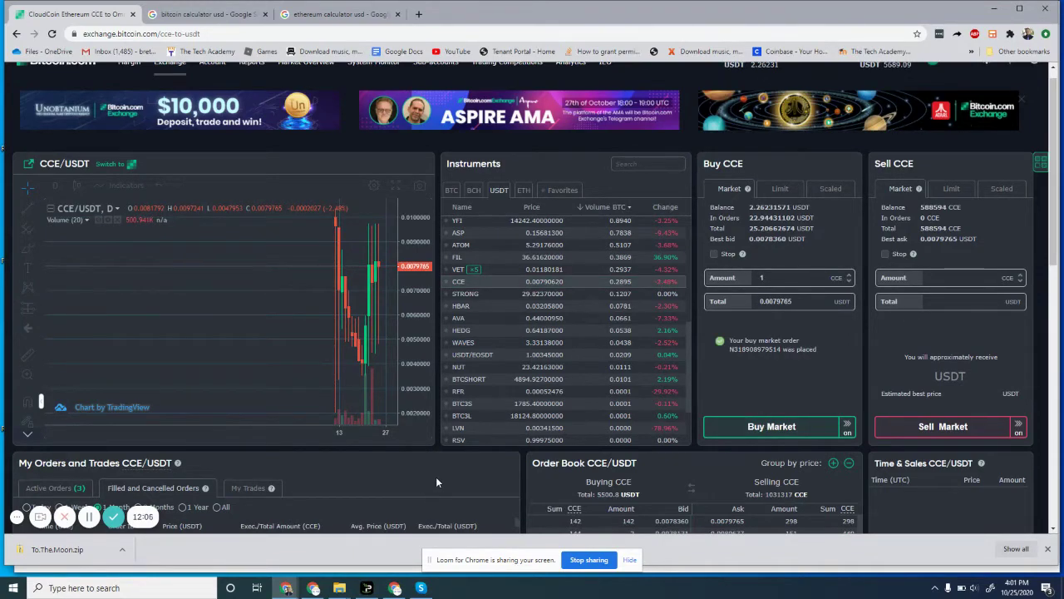
Check the 1 CCE purchase in the filled and cancelled orders, and examine the asks in the CCE/USDT order book
{"action": "scroll", "coordinate": [436, 477], "scroll_direction": "down", "scroll_amount": 2}
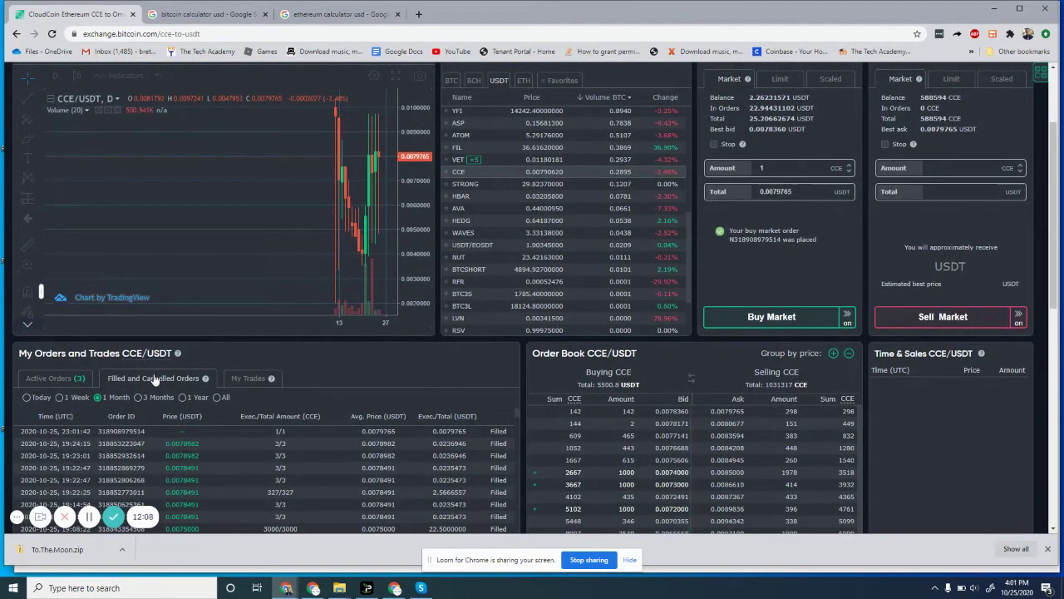
{"action": "scroll", "coordinate": [282, 479], "scroll_direction": "down", "scroll_amount": 1}
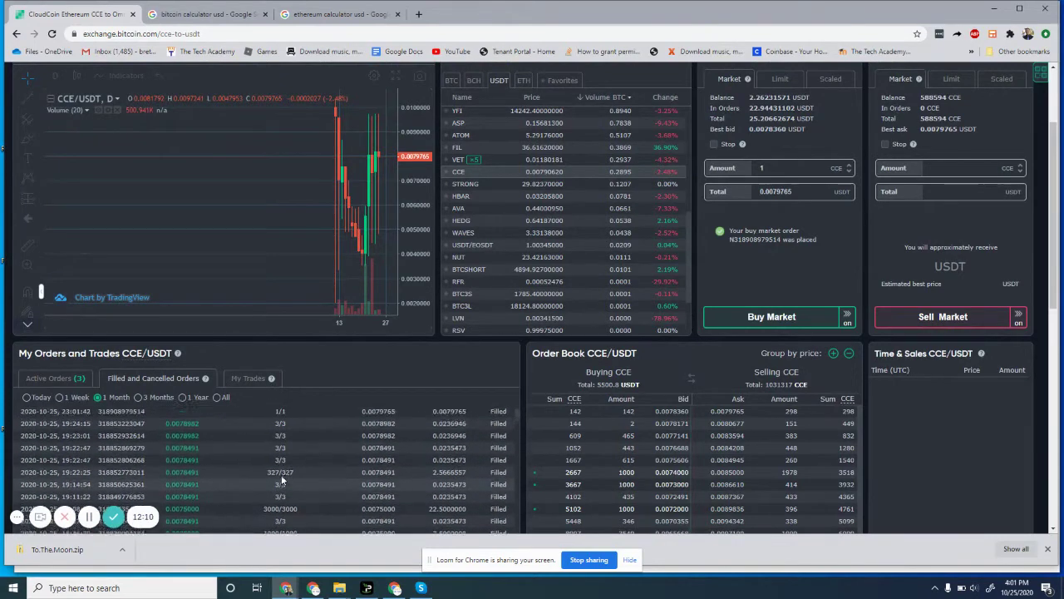
{"action": "scroll", "coordinate": [281, 480], "scroll_direction": "up", "scroll_amount": 1}
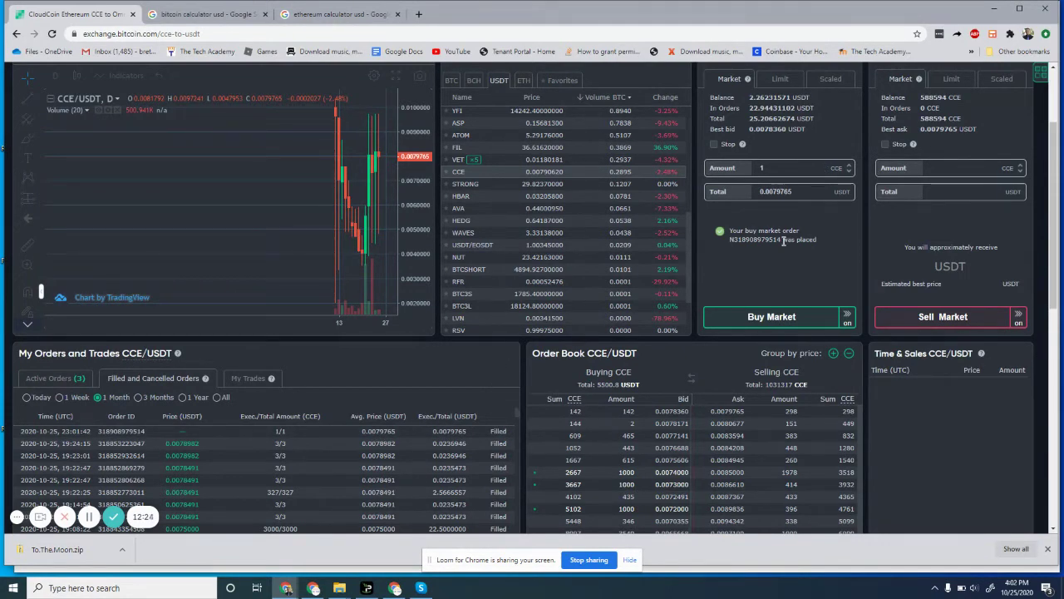
{"action": "scroll", "coordinate": [764, 268], "scroll_direction": "down", "scroll_amount": 1}
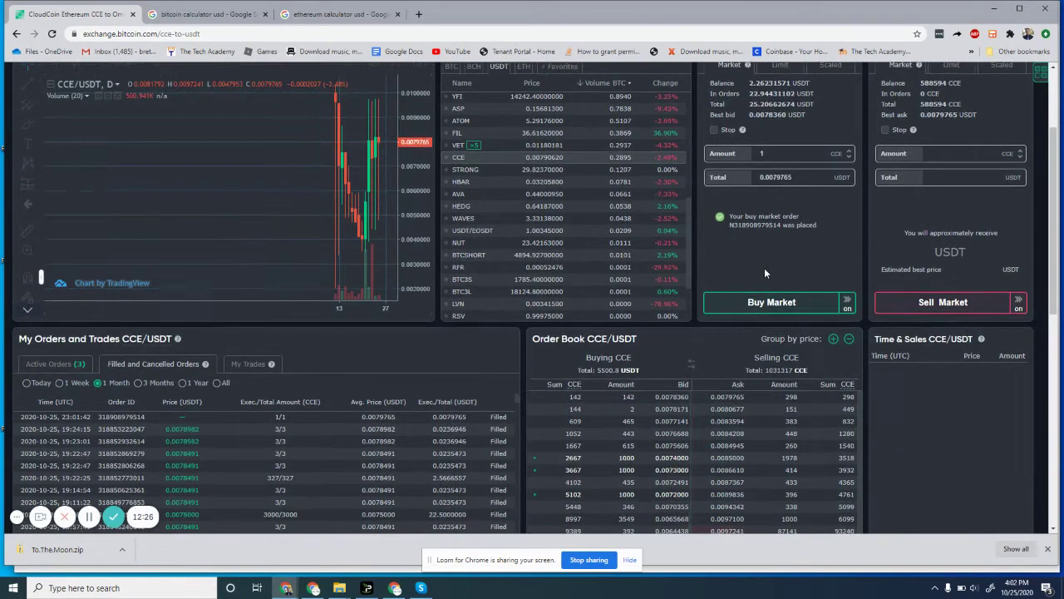
{"action": "scroll", "coordinate": [764, 267], "scroll_direction": "up", "scroll_amount": 1}
{"action": "scroll", "coordinate": [764, 268], "scroll_direction": "up", "scroll_amount": 1}
{"action": "scroll", "coordinate": [764, 268], "scroll_direction": "down", "scroll_amount": 1}
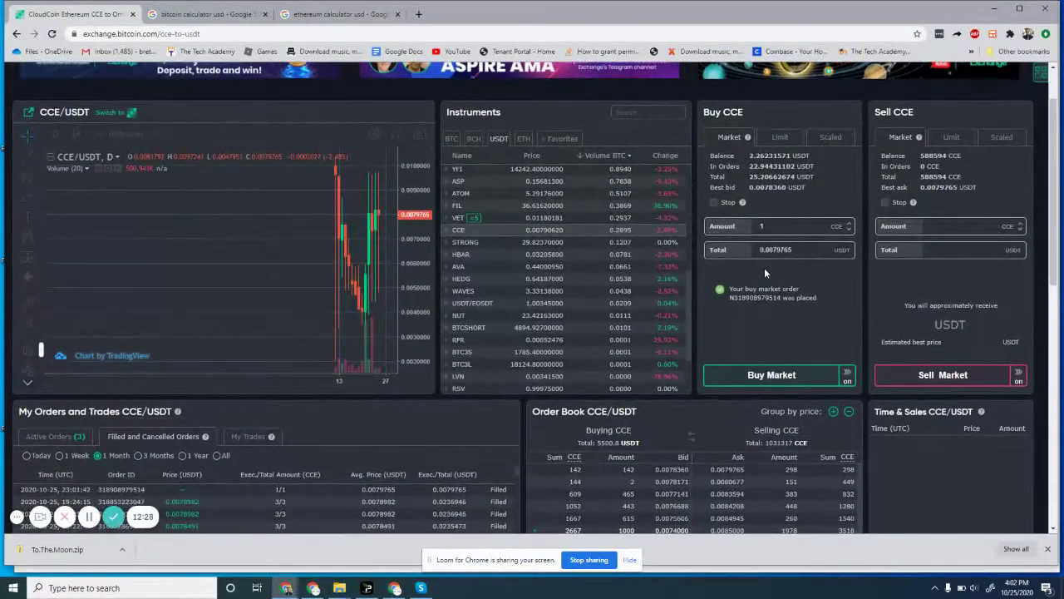
{"action": "scroll", "coordinate": [762, 288], "scroll_direction": "down", "scroll_amount": 1}
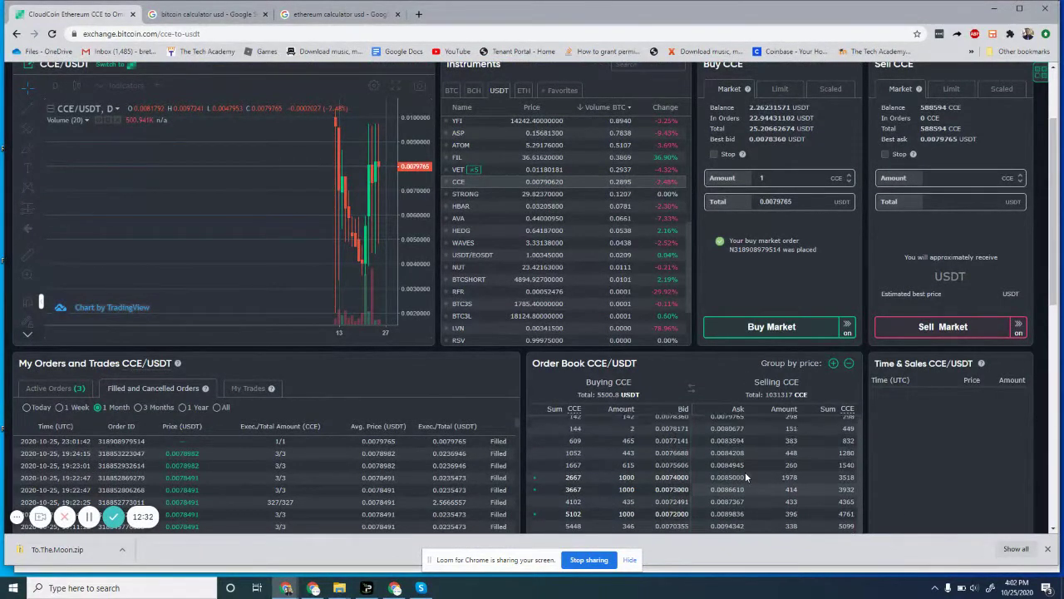
Place a second market buy order for 1 CCE at the best ask
{"action": "left_click", "coordinate": [766, 177]}
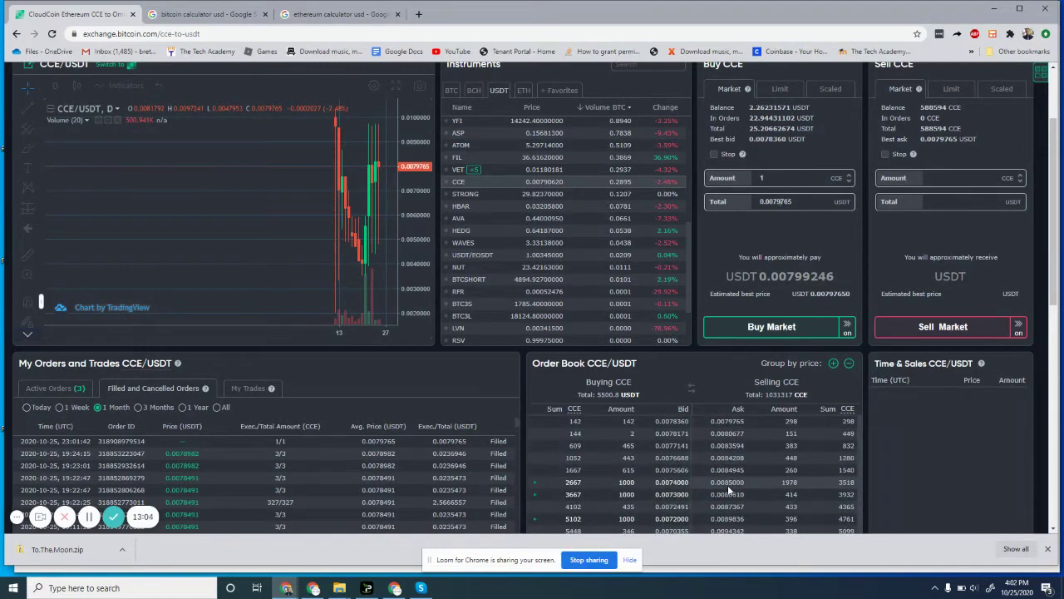
{"action": "scroll", "coordinate": [733, 470], "scroll_direction": "up", "scroll_amount": 1}
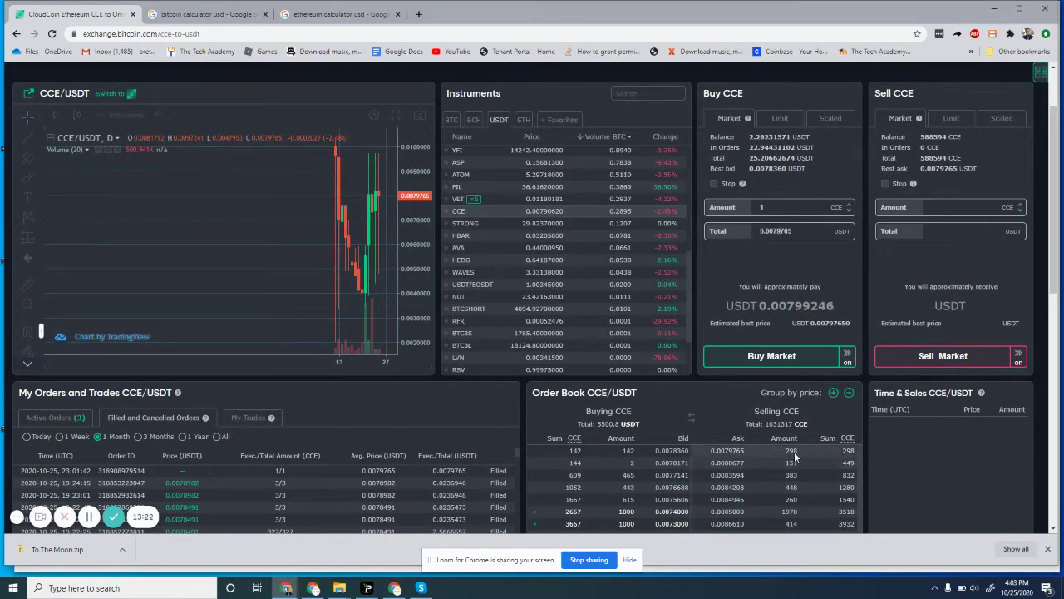
{"action": "left_click", "coordinate": [764, 363]}
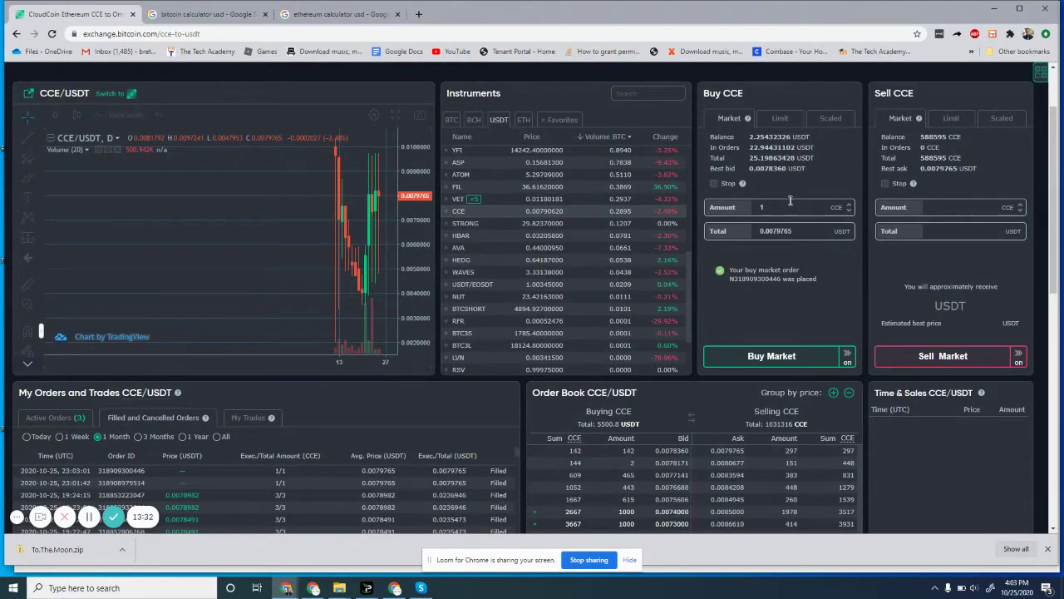
Fill the CCE order forms with 297 CCE from the order book's lowest ask and review the bids
{"action": "left_click", "coordinate": [755, 447]}
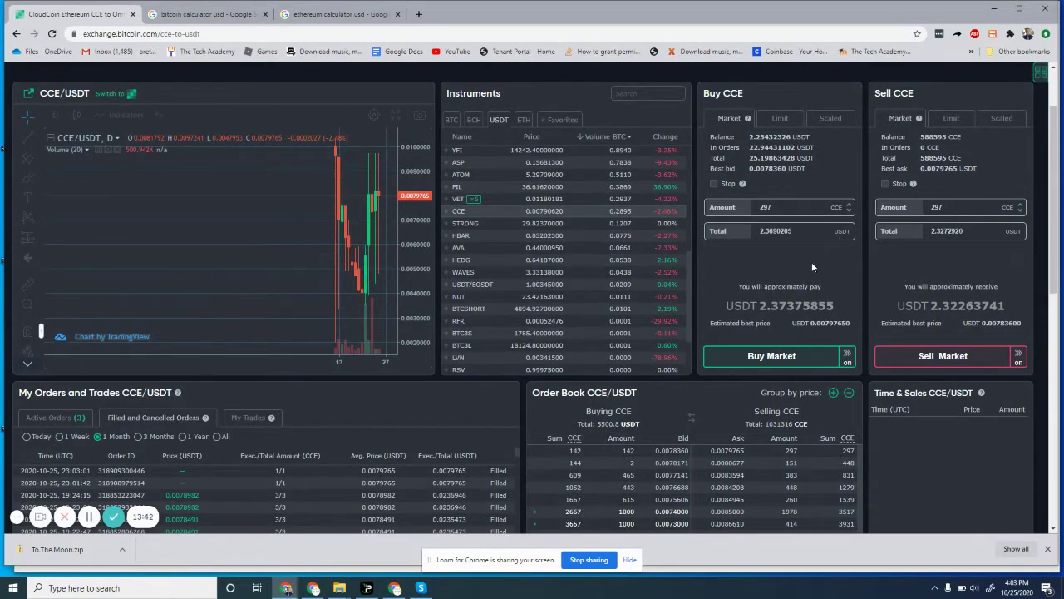
{"action": "scroll", "coordinate": [774, 314], "scroll_direction": "down", "scroll_amount": 1}
{"action": "scroll", "coordinate": [774, 314], "scroll_direction": "down", "scroll_amount": 1}
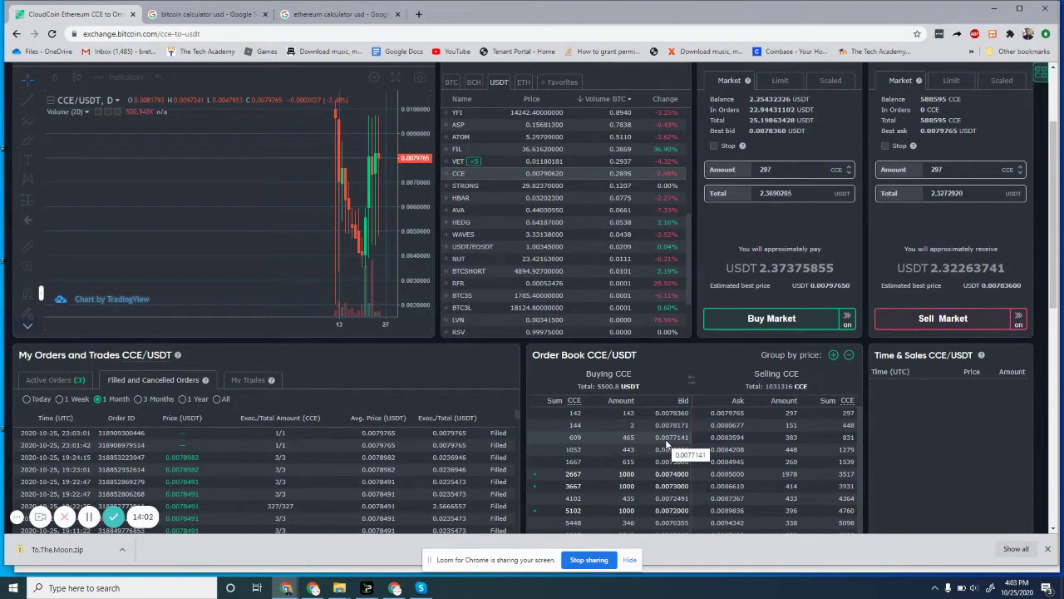
{"action": "scroll", "coordinate": [665, 445], "scroll_direction": "down", "scroll_amount": 1}
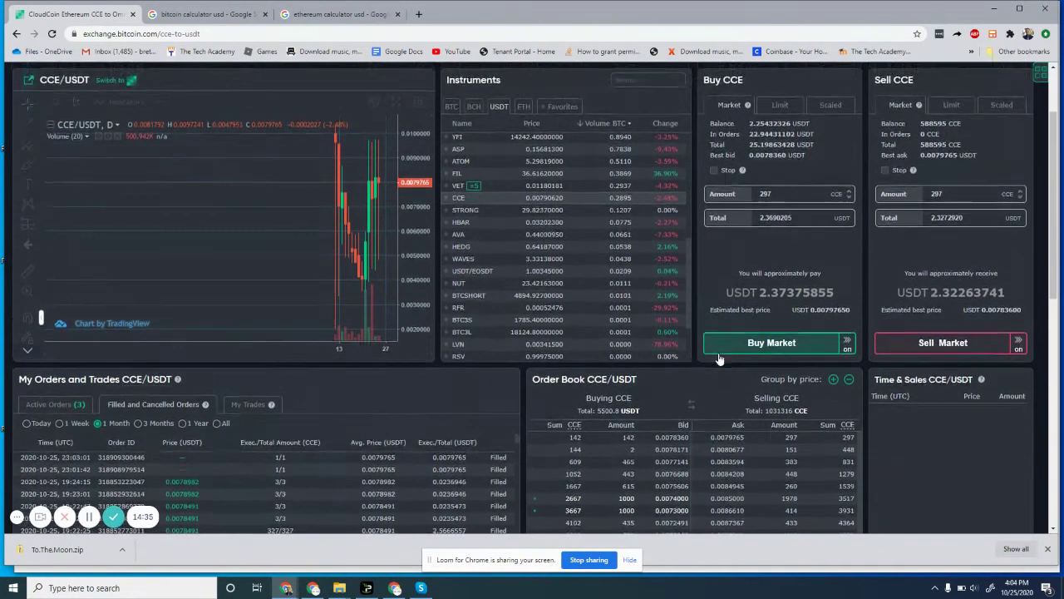
Zoom the CCE/USDT daily price chart in on the October candles
{"action": "scroll", "coordinate": [573, 260], "scroll_direction": "down", "scroll_amount": 1}
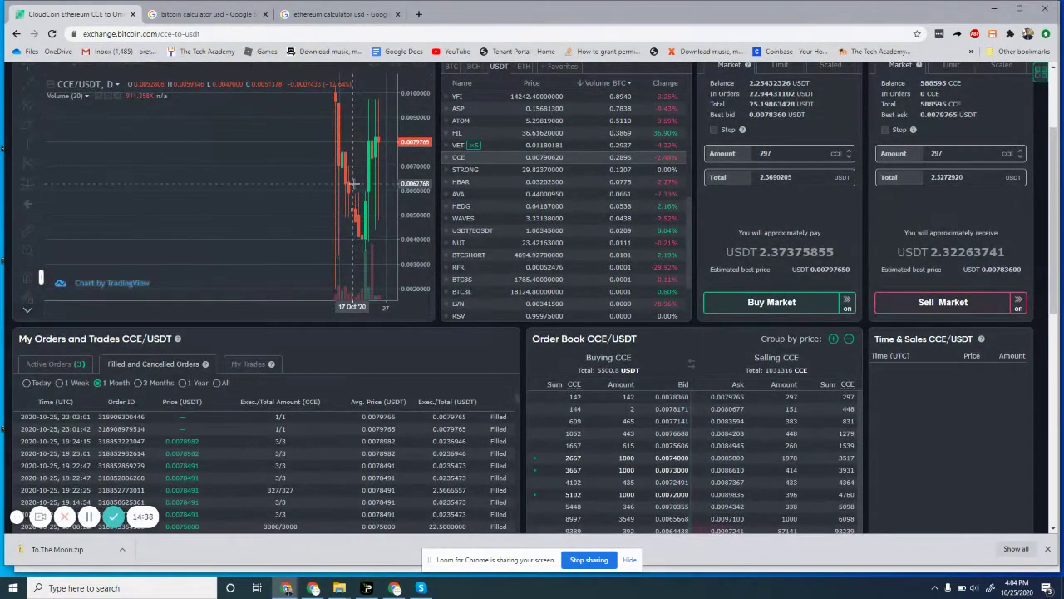
{"action": "scroll", "coordinate": [354, 183], "scroll_direction": "up", "scroll_amount": 5}
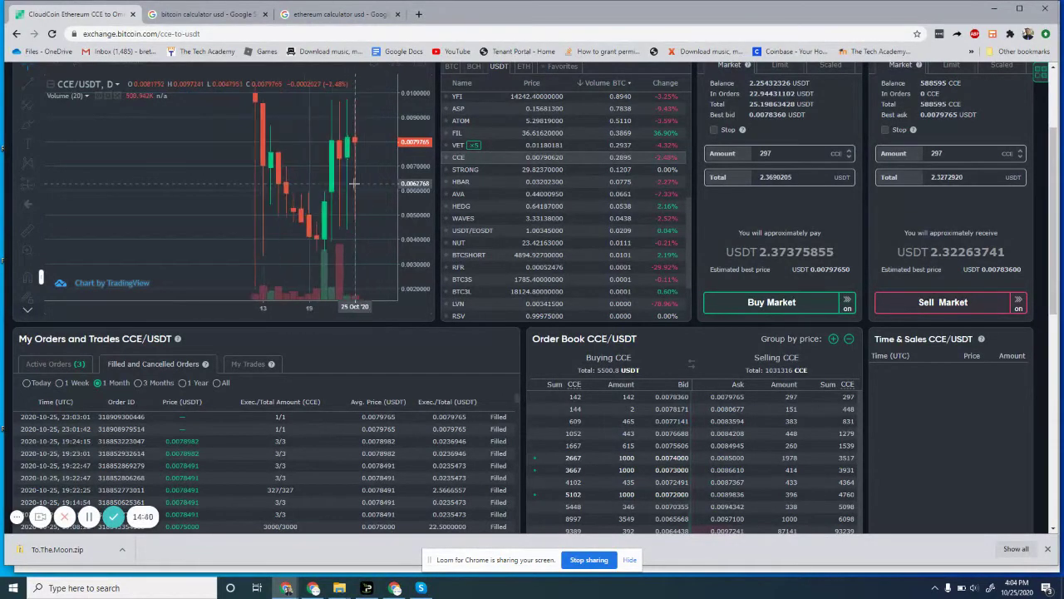
{"action": "scroll", "coordinate": [354, 183], "scroll_direction": "up", "scroll_amount": 5}
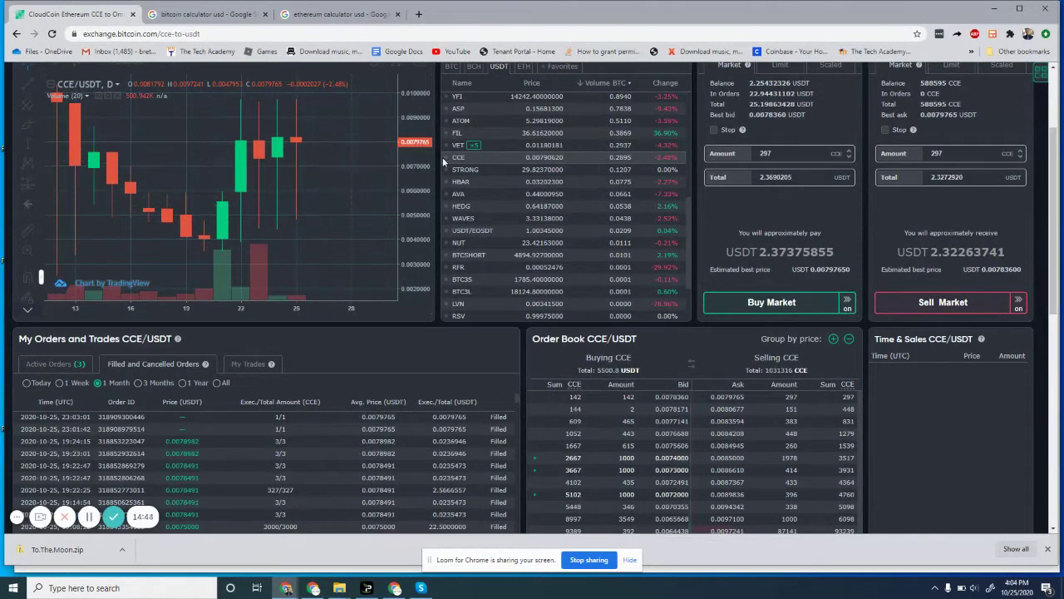
Switch the Buy CCE form to a limit order and compare its price with the order book's asks and bids
{"action": "scroll", "coordinate": [460, 167], "scroll_direction": "down", "scroll_amount": 3}
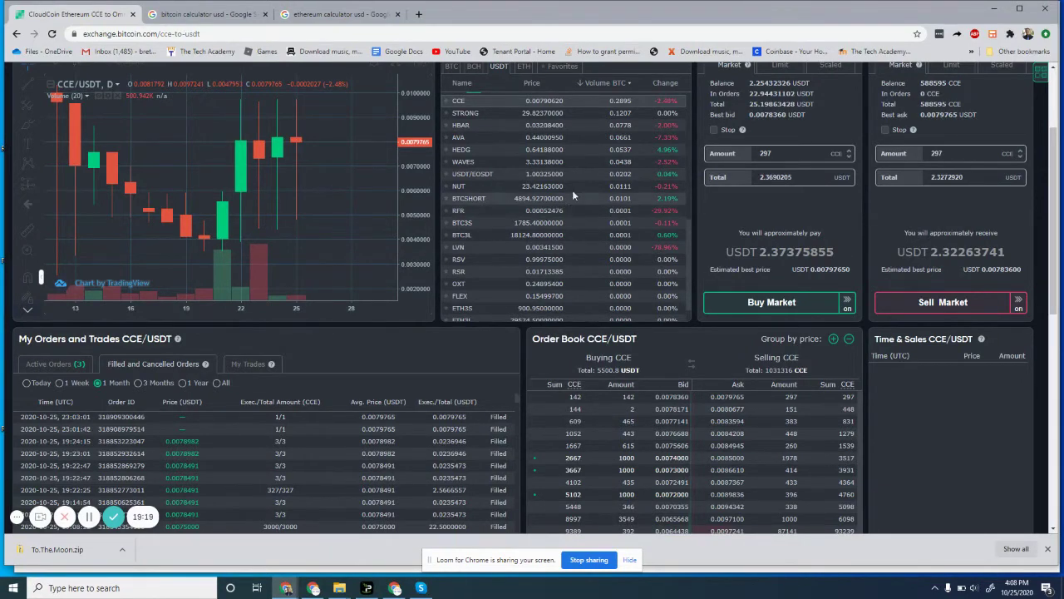
{"action": "scroll", "coordinate": [807, 190], "scroll_direction": "up", "scroll_amount": 1}
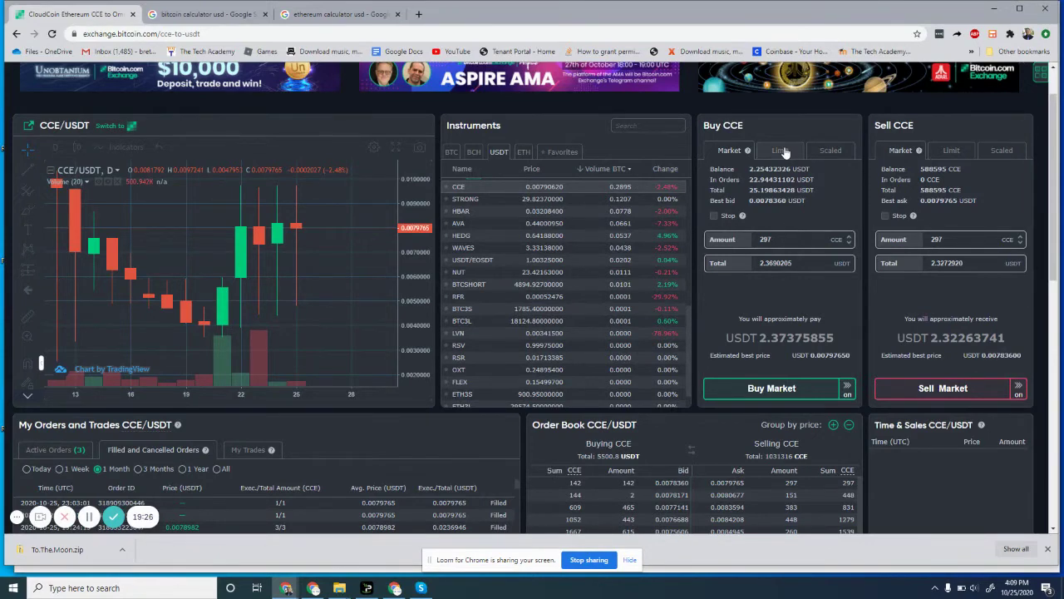
{"action": "left_click", "coordinate": [782, 150]}
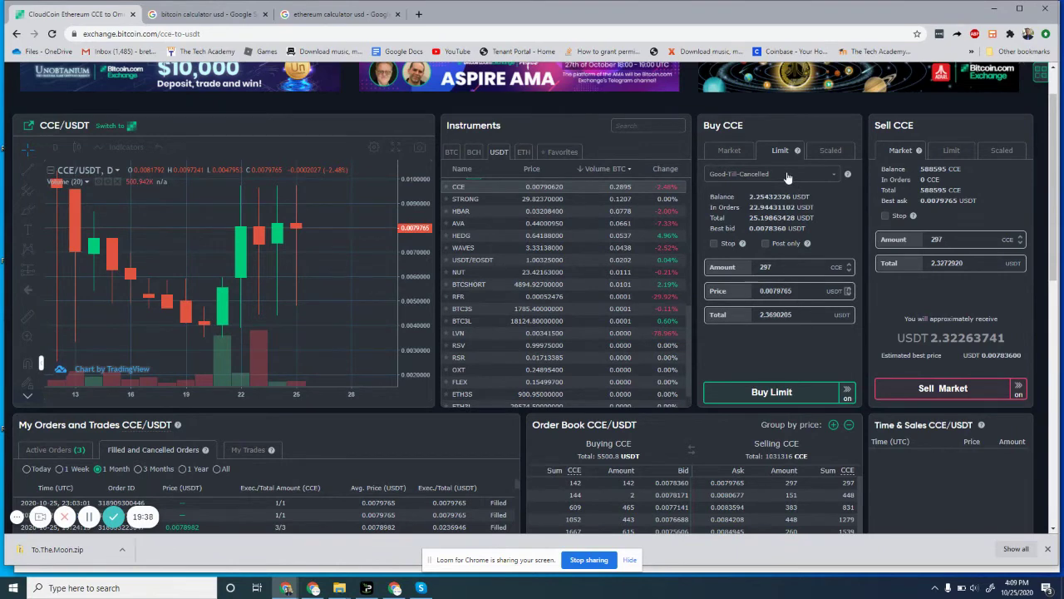
{"action": "scroll", "coordinate": [787, 177], "scroll_direction": "down", "scroll_amount": 1}
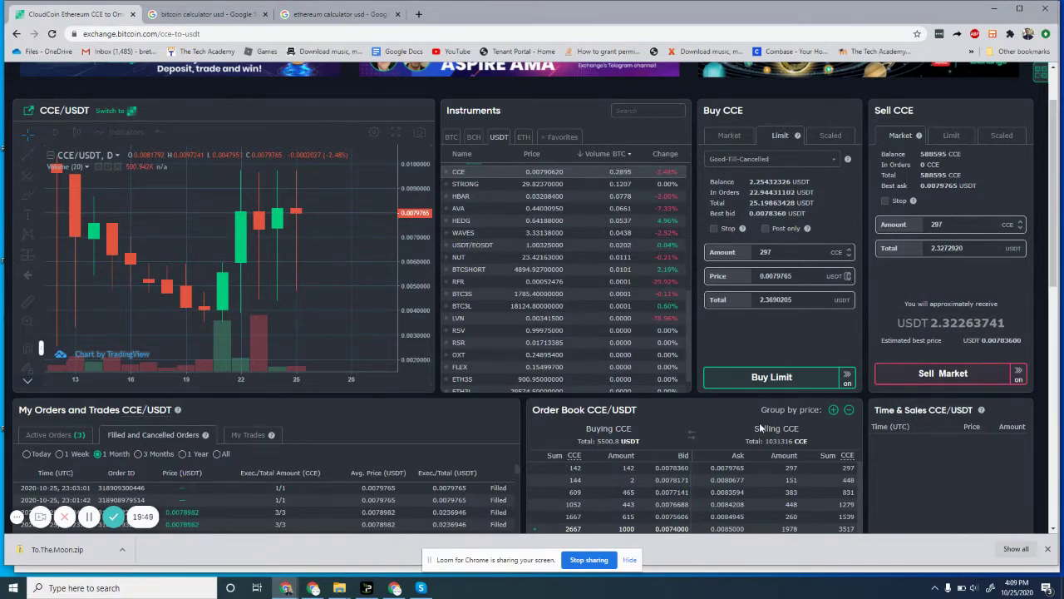
{"action": "scroll", "coordinate": [759, 423], "scroll_direction": "down", "scroll_amount": 1}
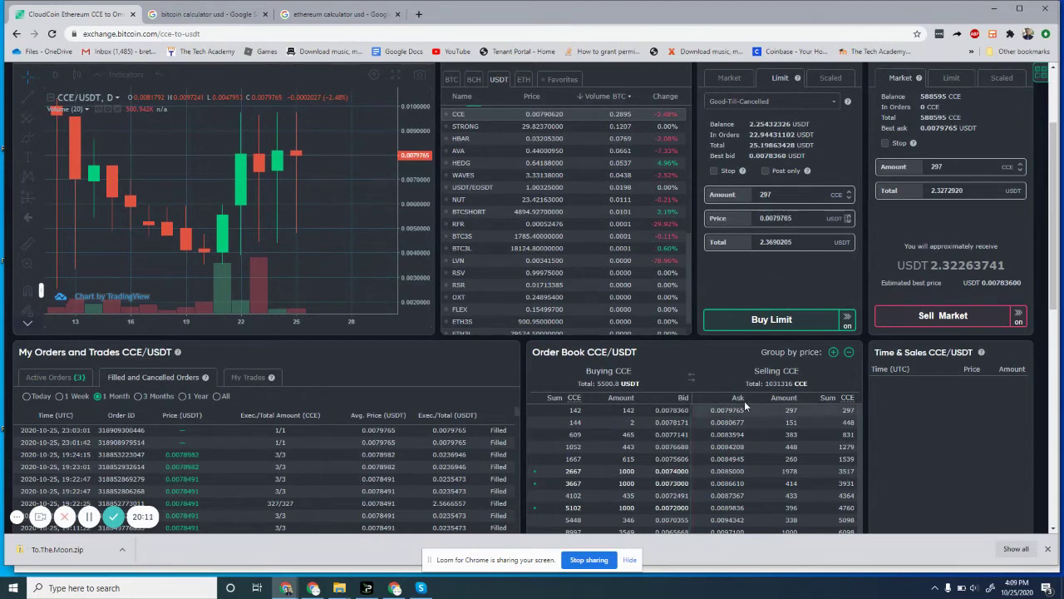
{"action": "scroll", "coordinate": [650, 437], "scroll_direction": "up", "scroll_amount": 1}
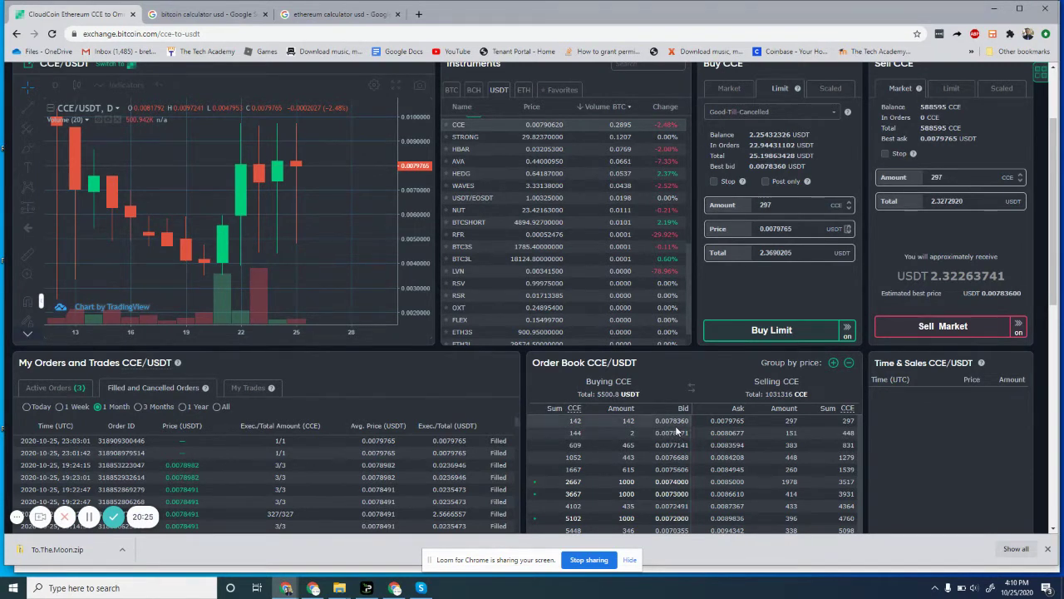
Set the CCE limit buy order to 1000 CCE at a price of 0.0078906 USDT
{"action": "left_click", "coordinate": [792, 231]}
{"action": "key", "text": "BackSpace"}
{"action": "key", "text": "BackSpace"}
{"action": "key", "text": "BackSpace"}
{"action": "key", "text": "BackSpace"}
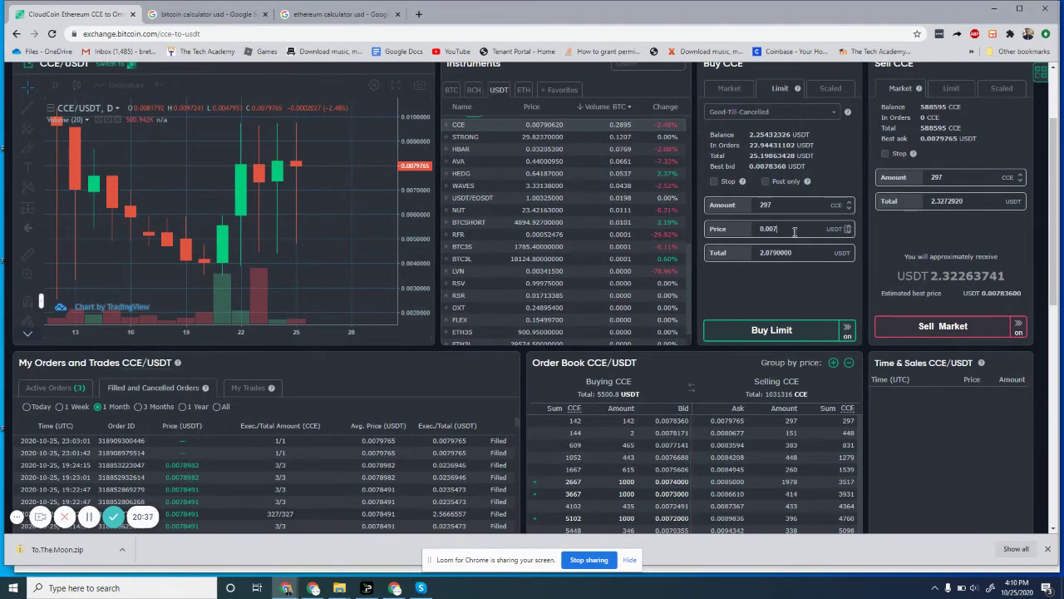
{"action": "type", "text": "89"}
{"action": "double_click", "coordinate": [777, 208]}
{"action": "type", "text": "1000"}
{"action": "left_click", "coordinate": [779, 230]}
{"action": "key", "text": "Delete"}
{"action": "type", "text": "801"}
{"action": "scroll", "coordinate": [835, 129], "scroll_direction": "up", "scroll_amount": 2}
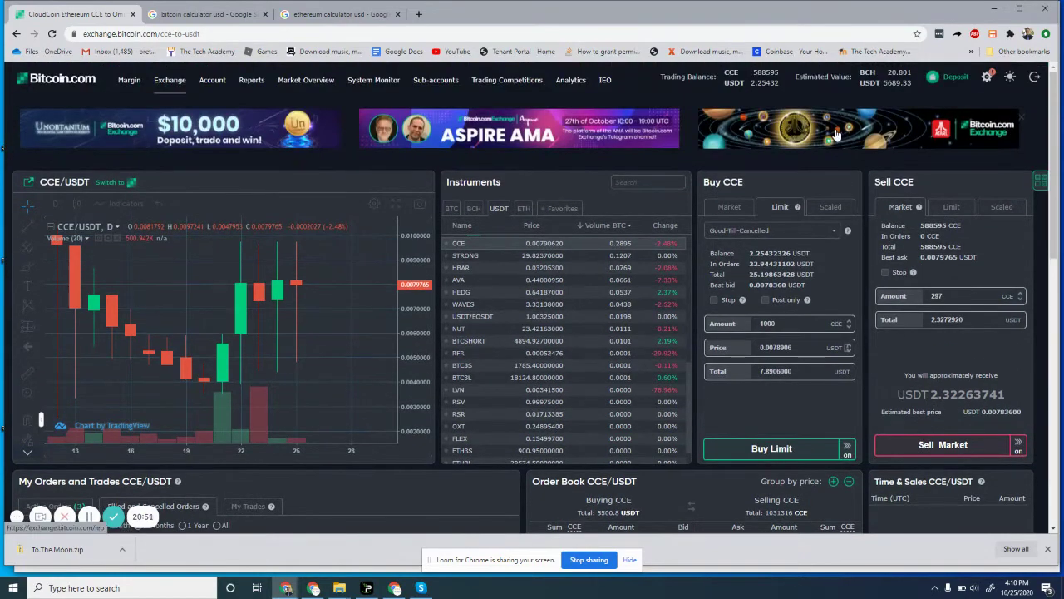
Reduce the limit buy amount to 10 CCE and place the order
{"action": "scroll", "coordinate": [837, 135], "scroll_direction": "down", "scroll_amount": 1}
{"action": "left_click", "coordinate": [781, 303]}
{"action": "key", "text": "BackSpace"}
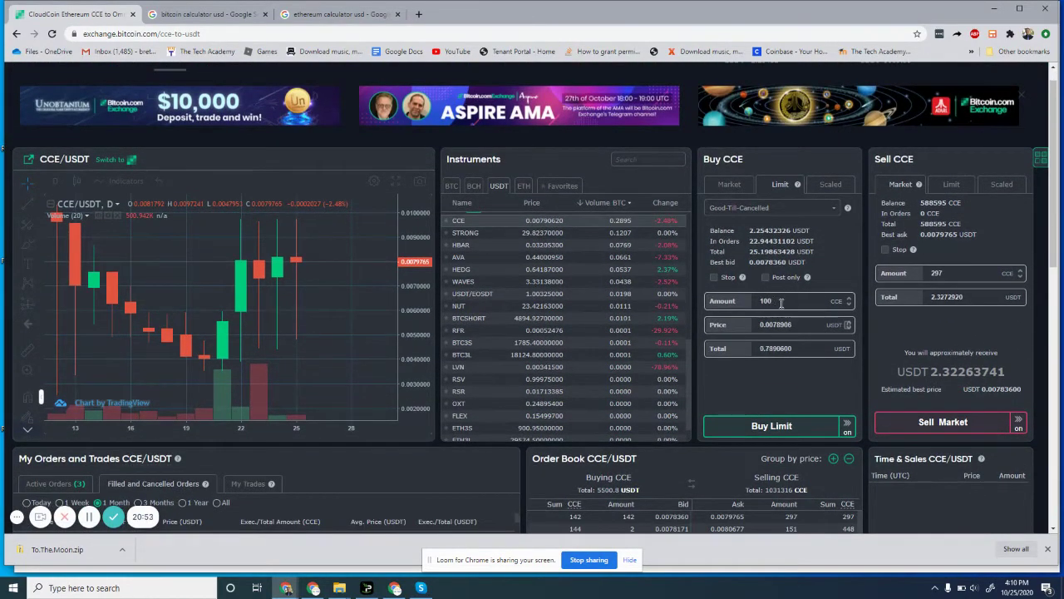
{"action": "key", "text": "BackSpace"}
{"action": "scroll", "coordinate": [831, 248], "scroll_direction": "up", "scroll_amount": 1}
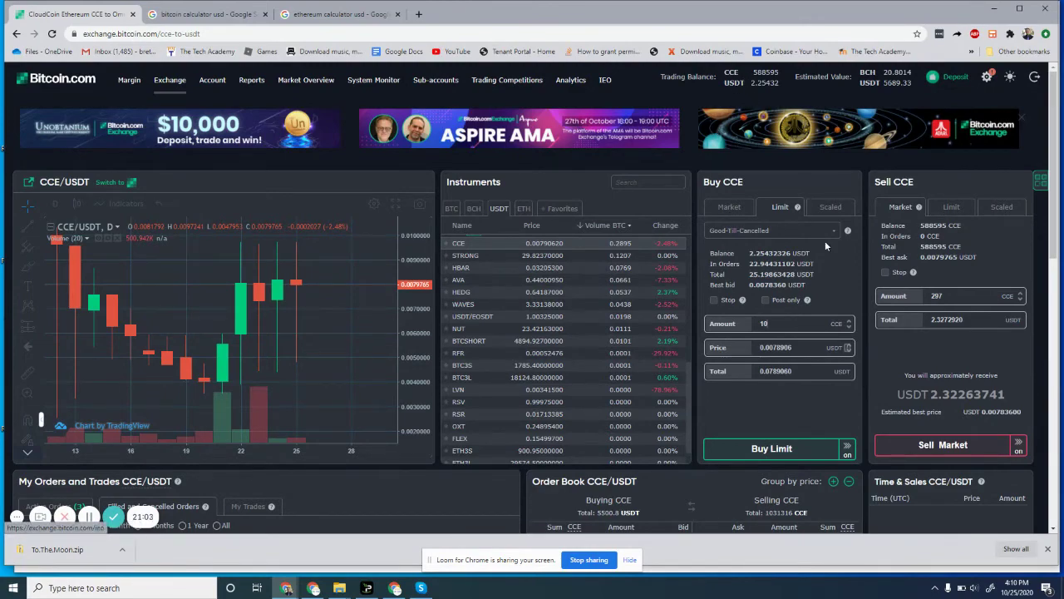
{"action": "scroll", "coordinate": [825, 296], "scroll_direction": "down", "scroll_amount": 1}
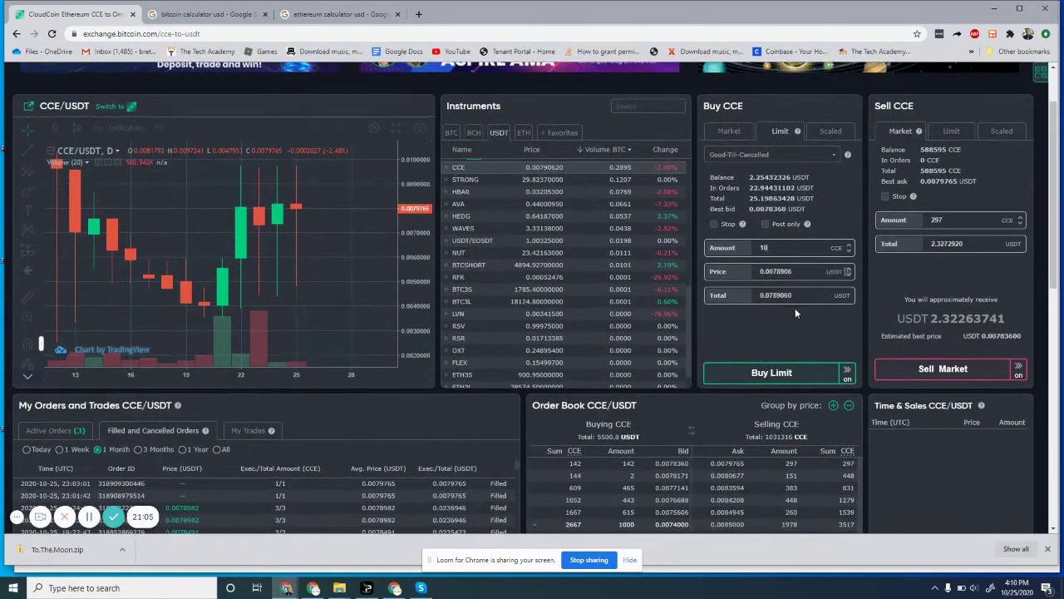
{"action": "scroll", "coordinate": [754, 358], "scroll_direction": "down", "scroll_amount": 1}
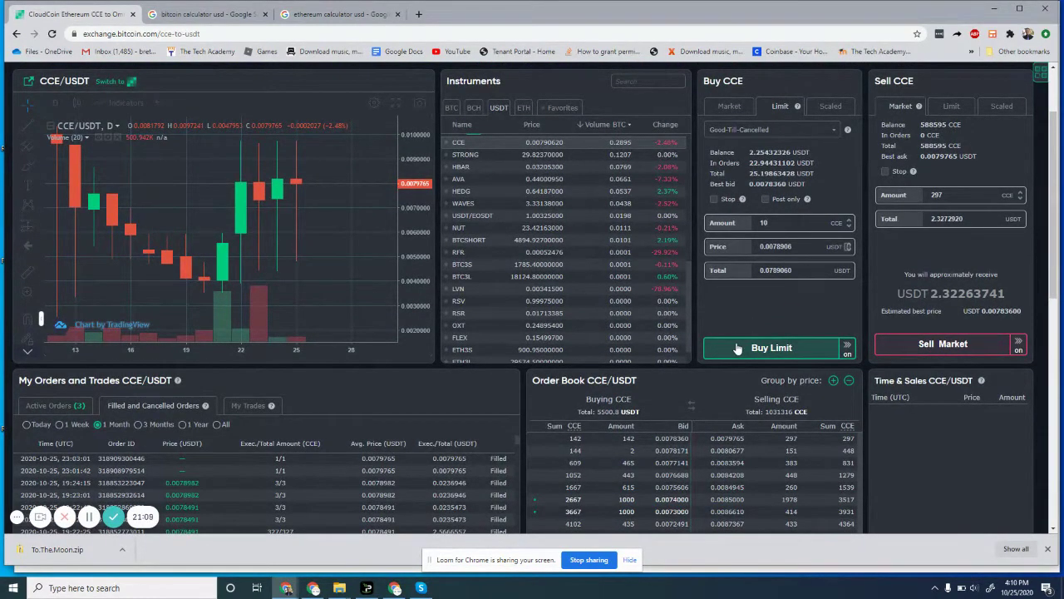
{"action": "left_click", "coordinate": [737, 348]}
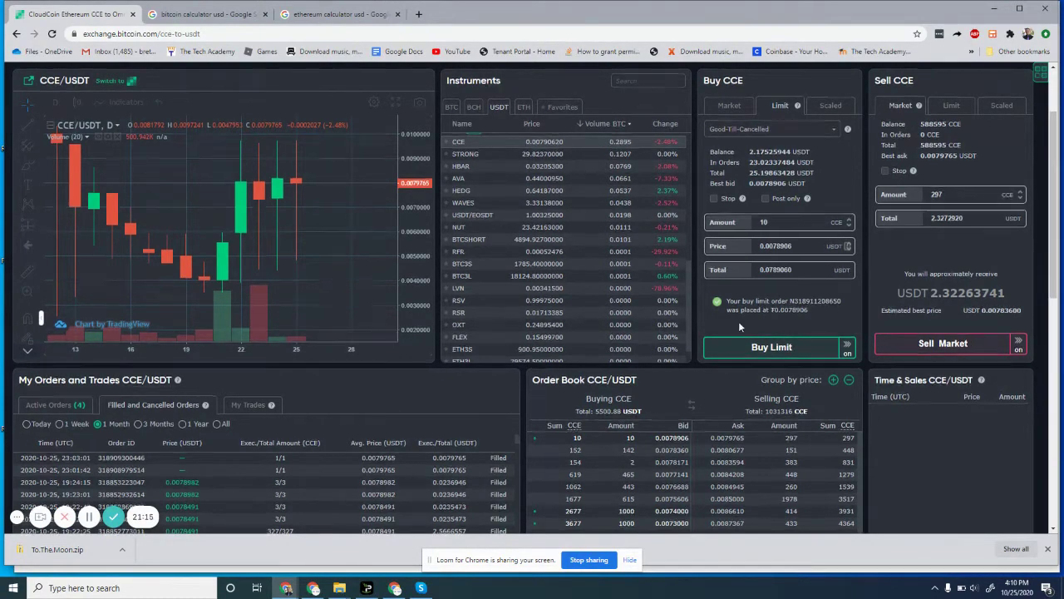
Show the active CCE/USDT orders to check the newly placed limit buy
{"action": "scroll", "coordinate": [738, 325], "scroll_direction": "down", "scroll_amount": 2}
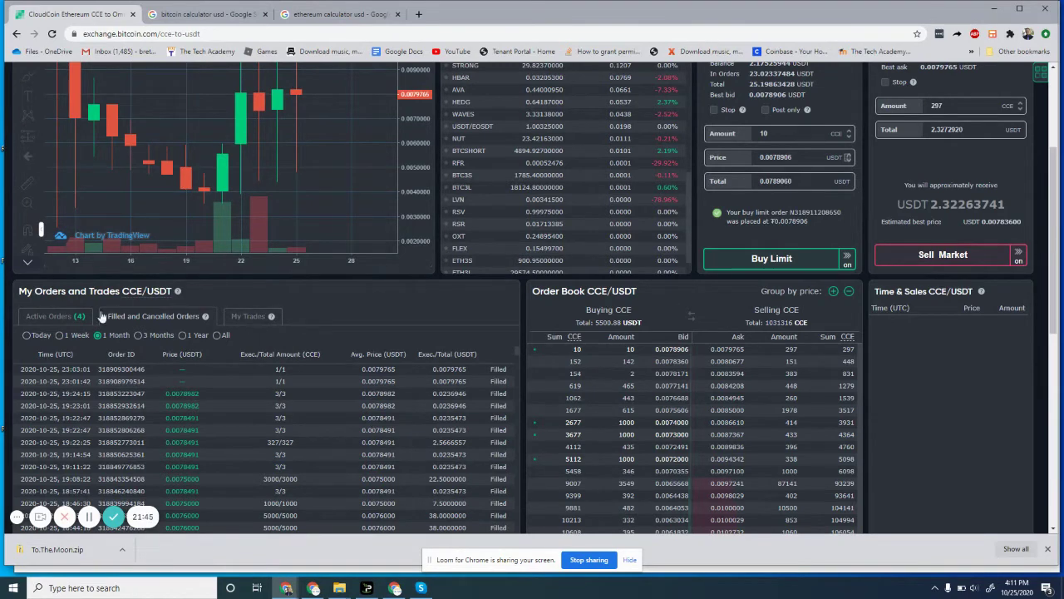
{"action": "left_click", "coordinate": [55, 316]}
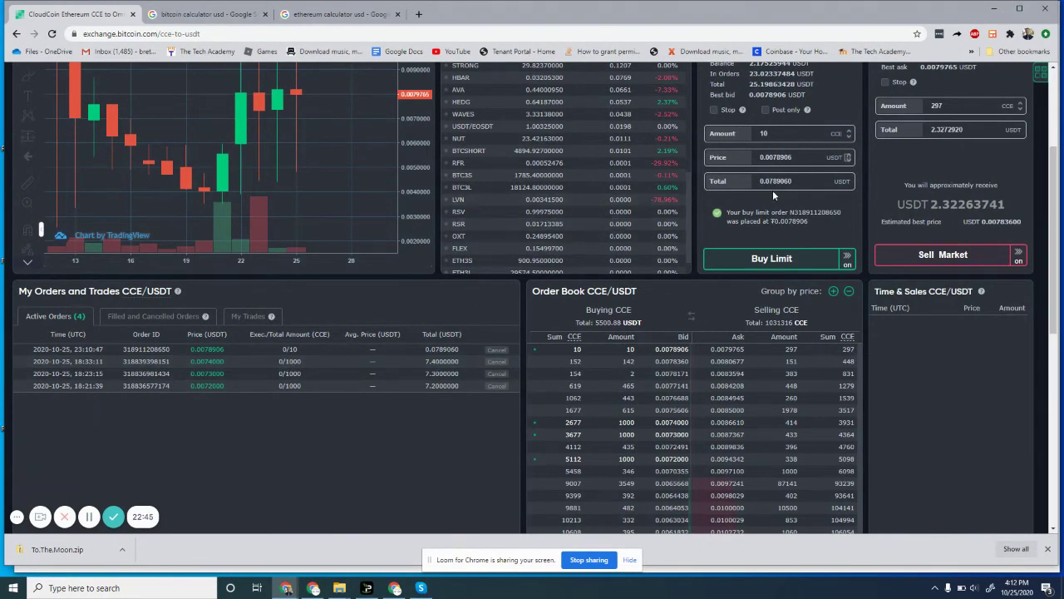
Review the time-in-force options of the CCE limit buy form and choose Immediate-Or-Cancel
{"action": "scroll", "coordinate": [772, 190], "scroll_direction": "up", "scroll_amount": 2}
{"action": "scroll", "coordinate": [773, 195], "scroll_direction": "up", "scroll_amount": 1}
{"action": "scroll", "coordinate": [775, 259], "scroll_direction": "down", "scroll_amount": 1}
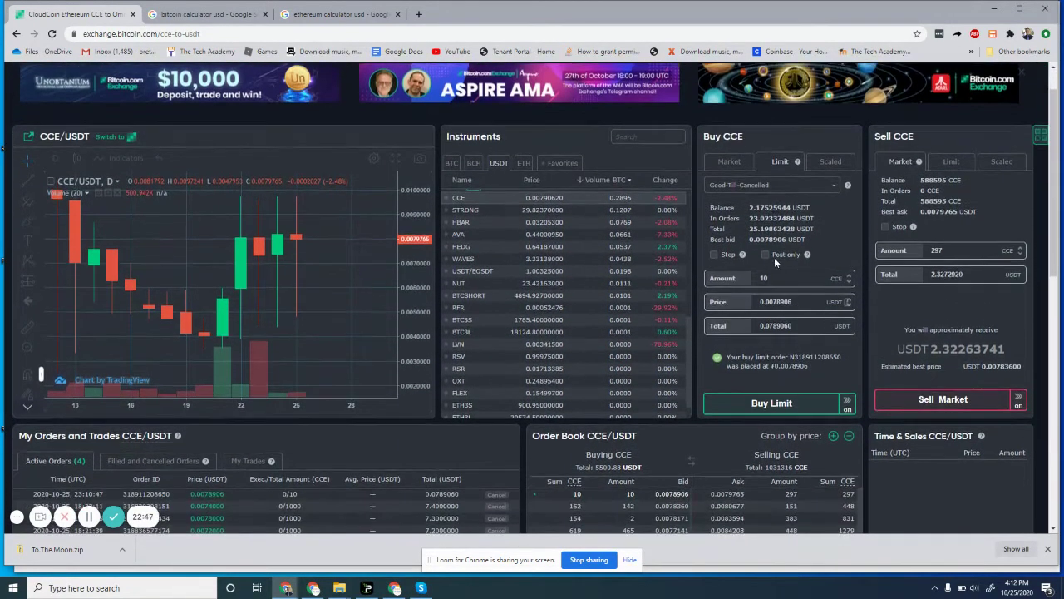
{"action": "left_click", "coordinate": [794, 187]}
{"action": "left_click", "coordinate": [751, 186]}
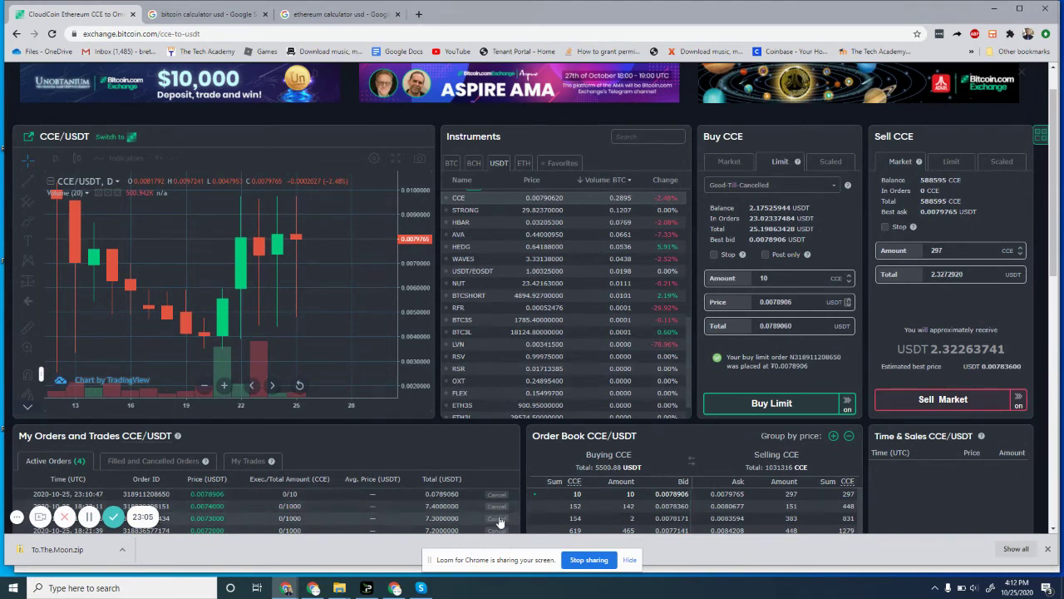
{"action": "left_click", "coordinate": [772, 187]}
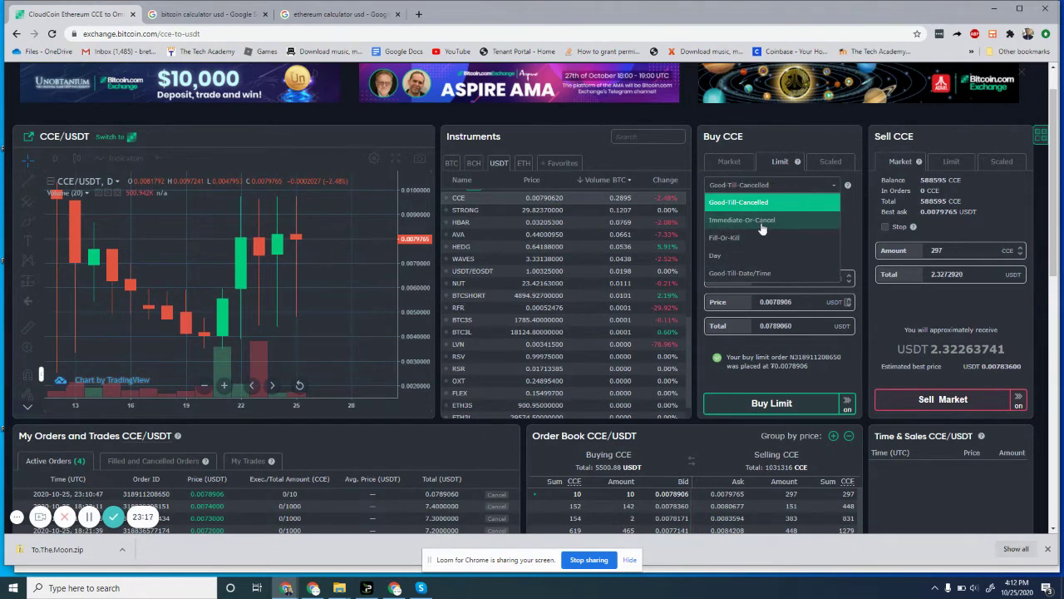
{"action": "left_click", "coordinate": [754, 226]}
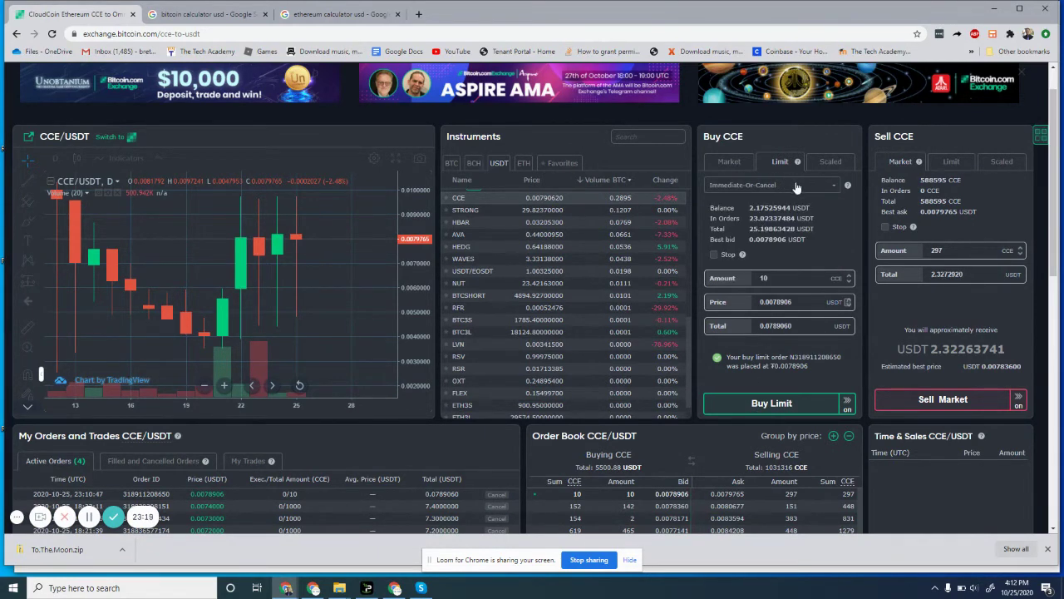
Set the limit buy's time in force to Fill-Or-Kill and look over the Day and Good-Till-Date/Time options
{"action": "left_click", "coordinate": [797, 187]}
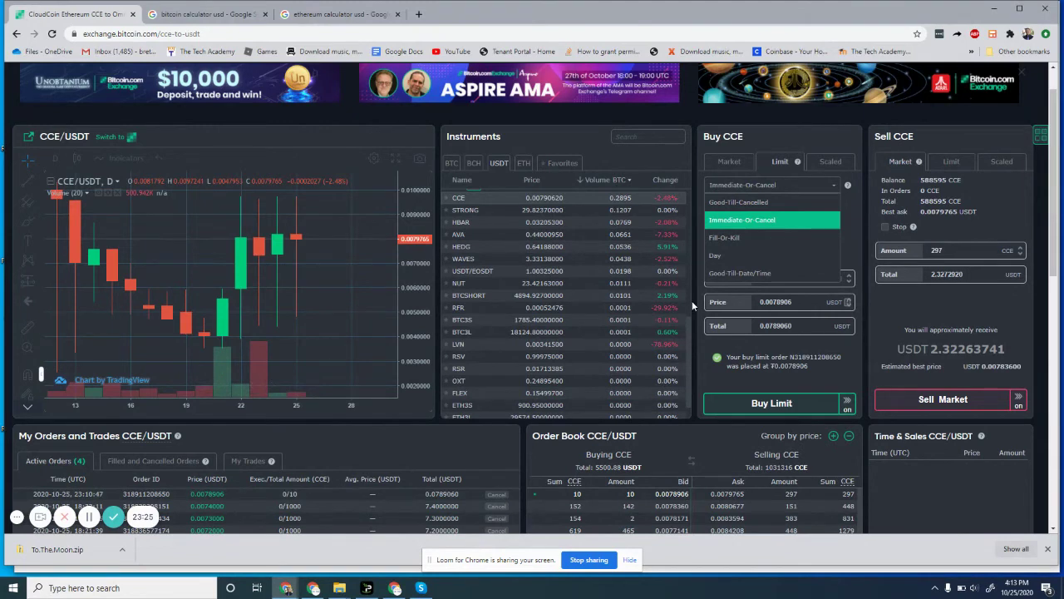
{"action": "left_click", "coordinate": [753, 238]}
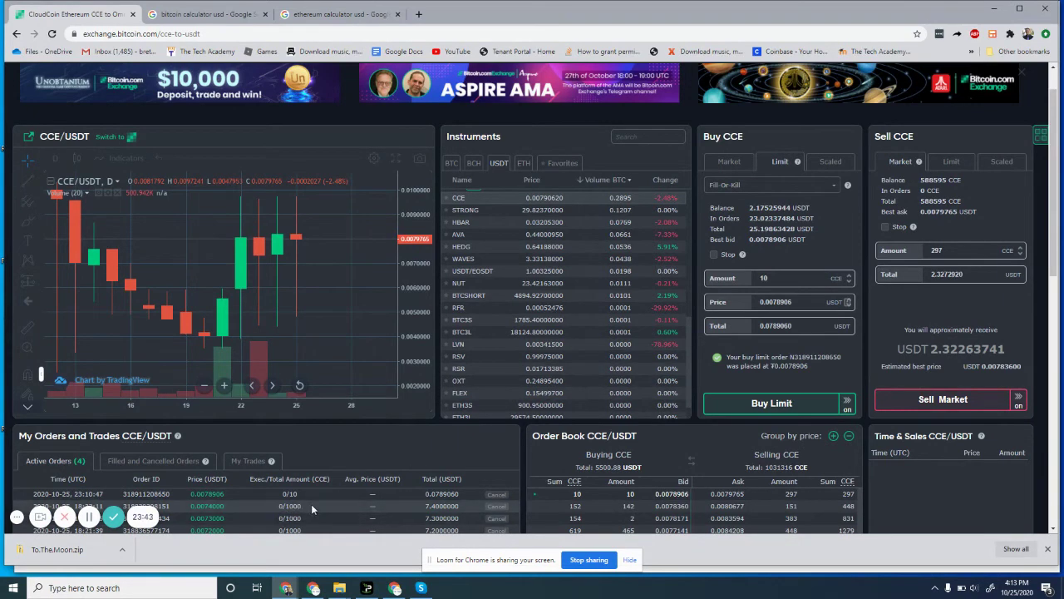
{"action": "left_click", "coordinate": [789, 189]}
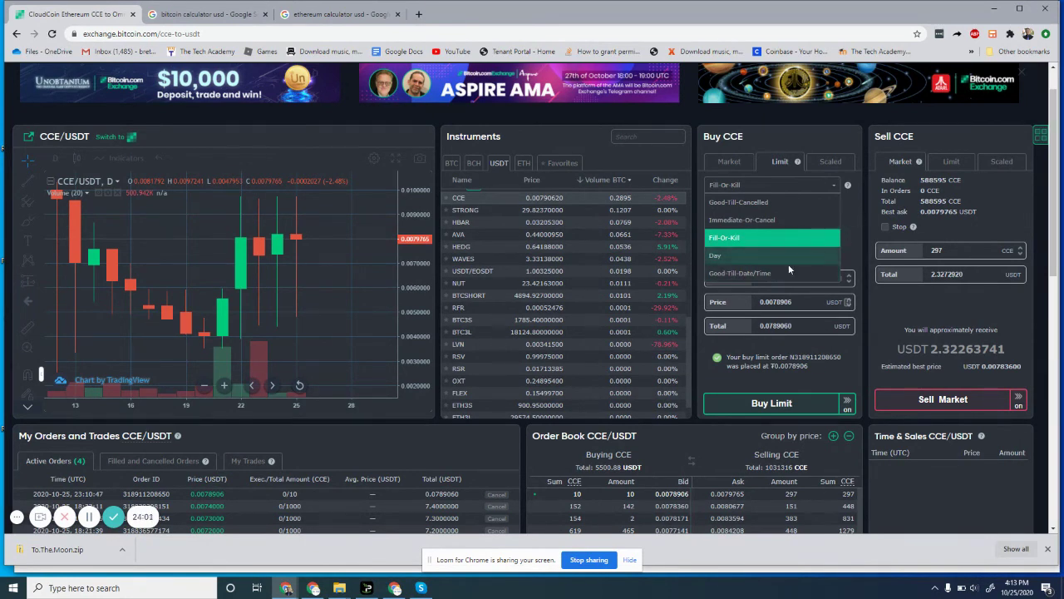
{"action": "left_click", "coordinate": [850, 216]}
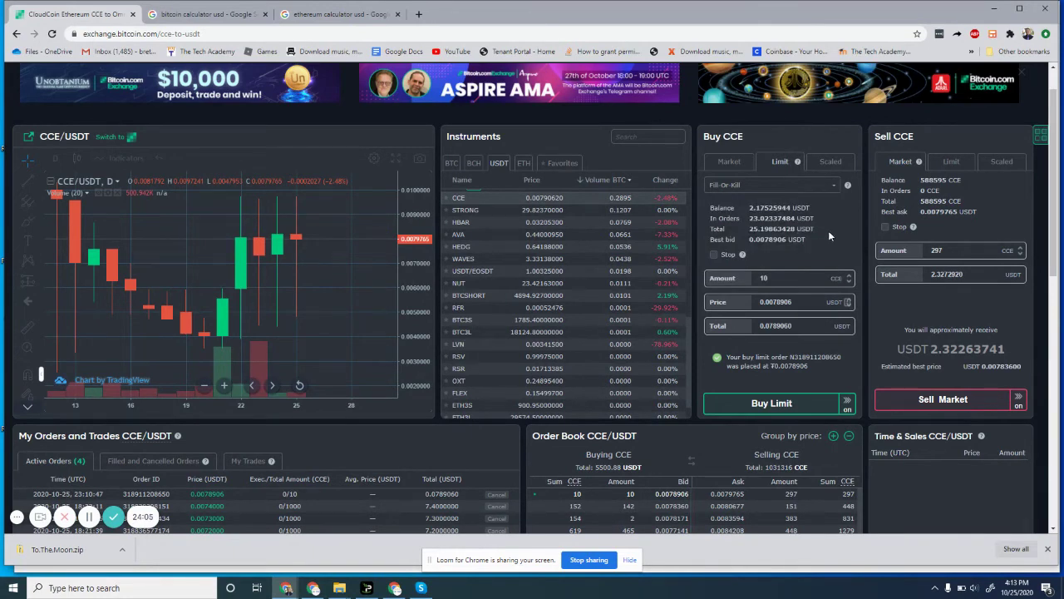